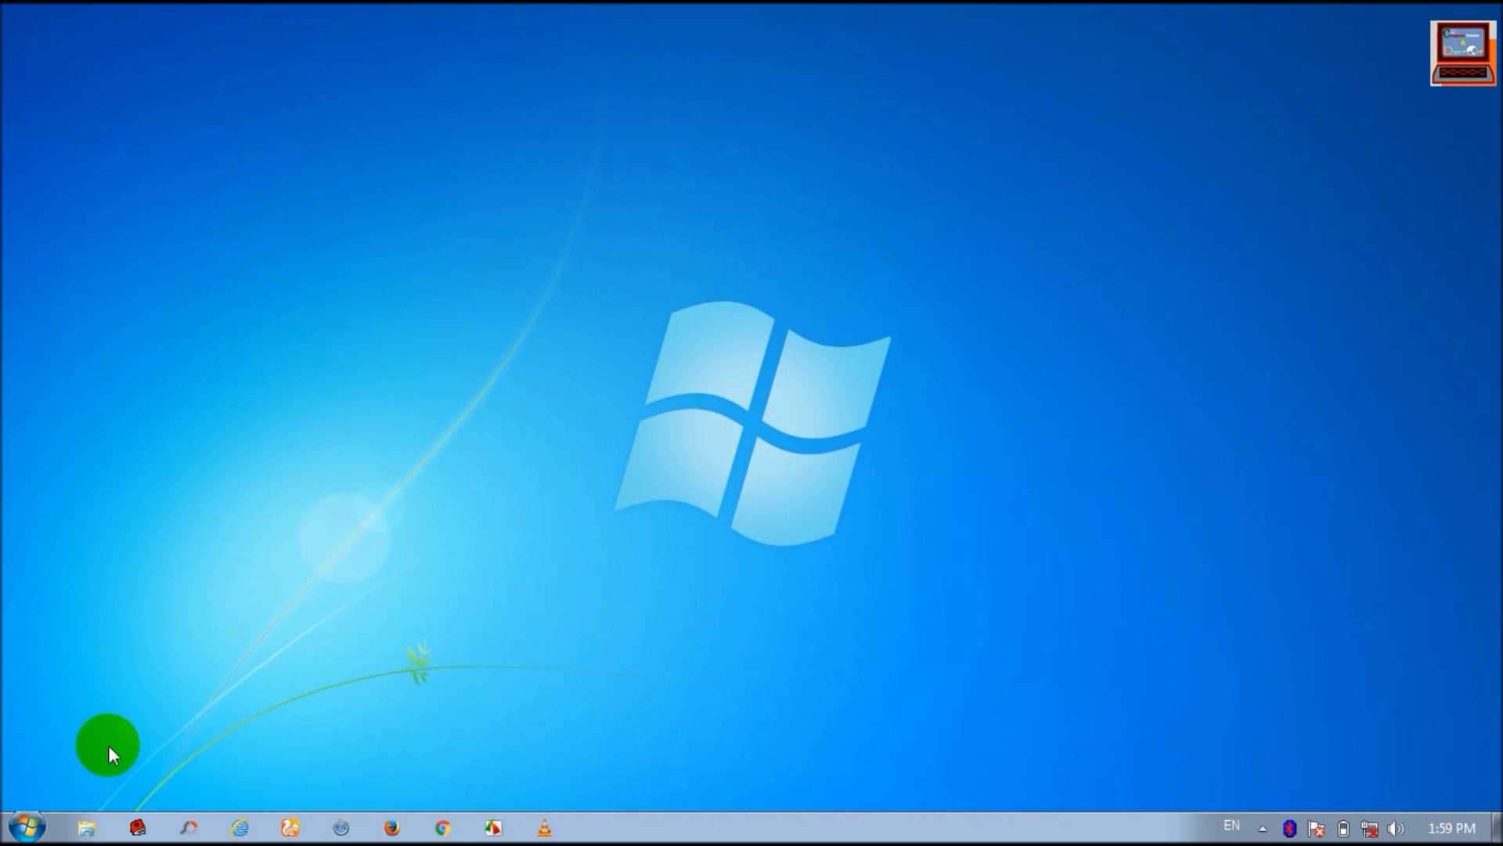
Step: Launch Paint with a blank untitled canvas
key(super)
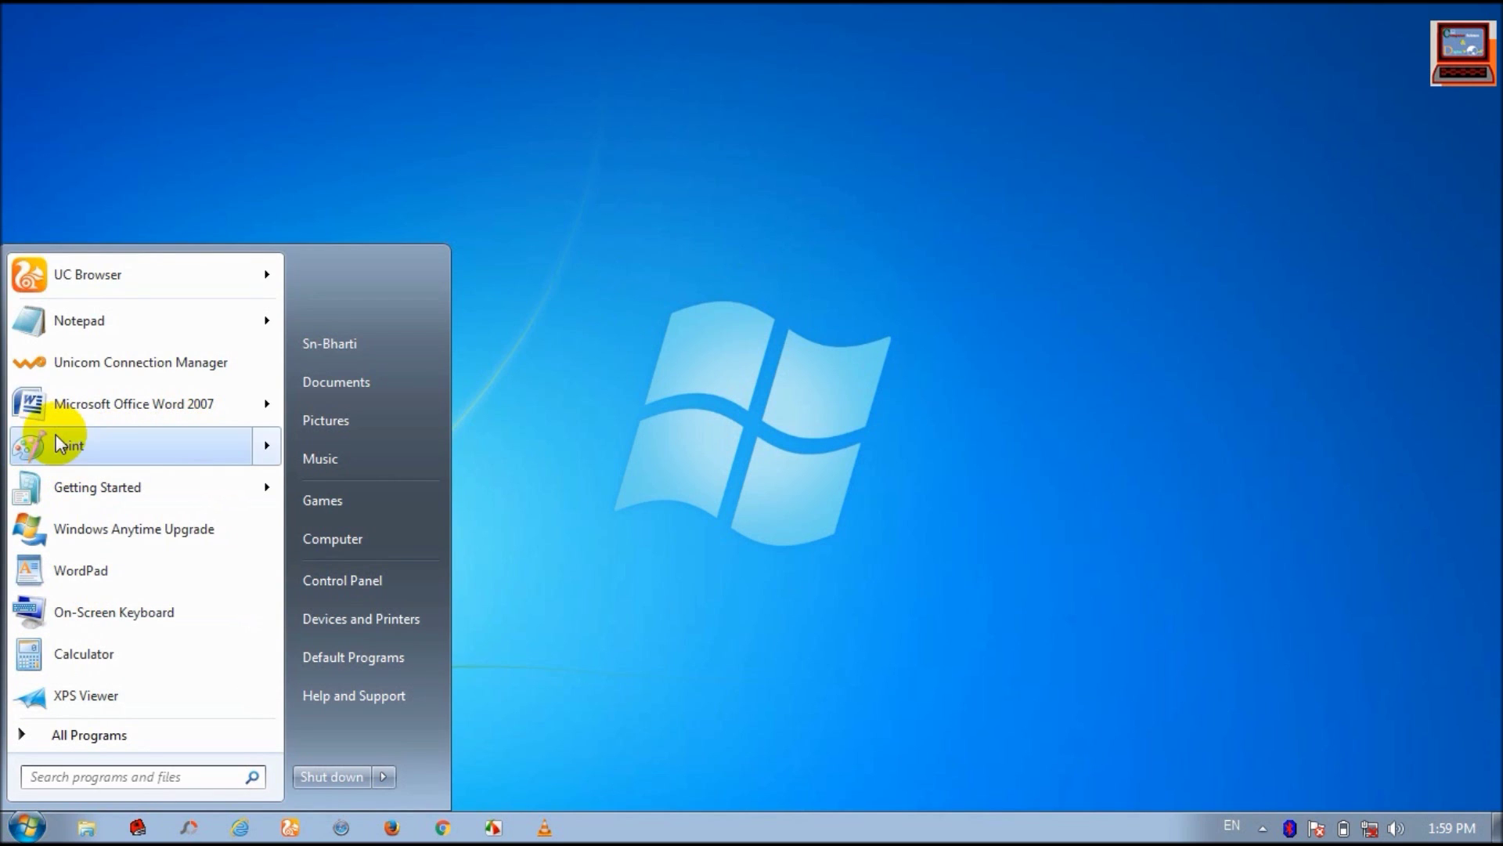
mouse_move(101, 443)
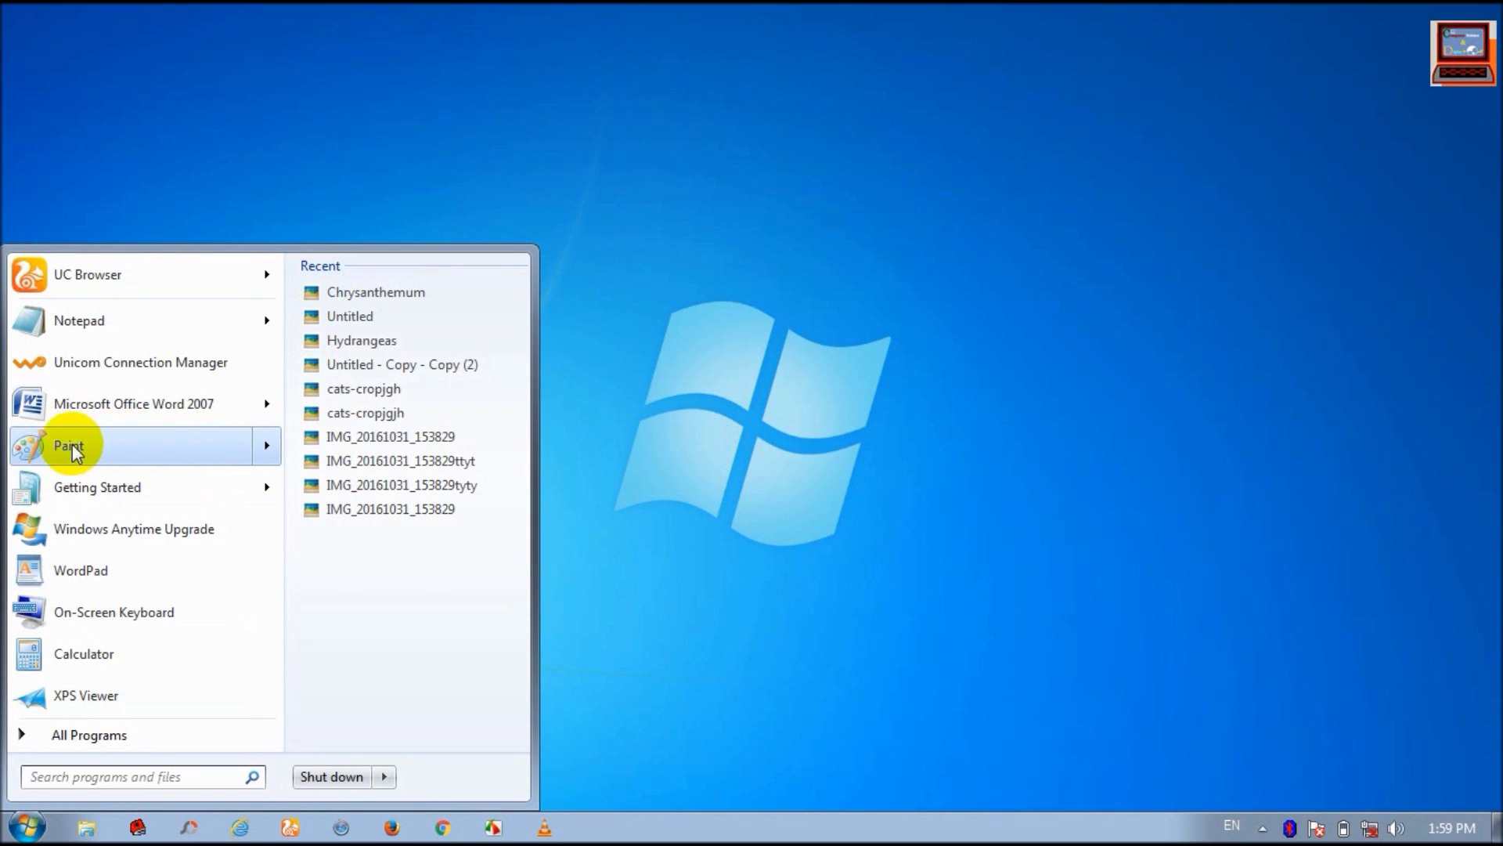
click(124, 448)
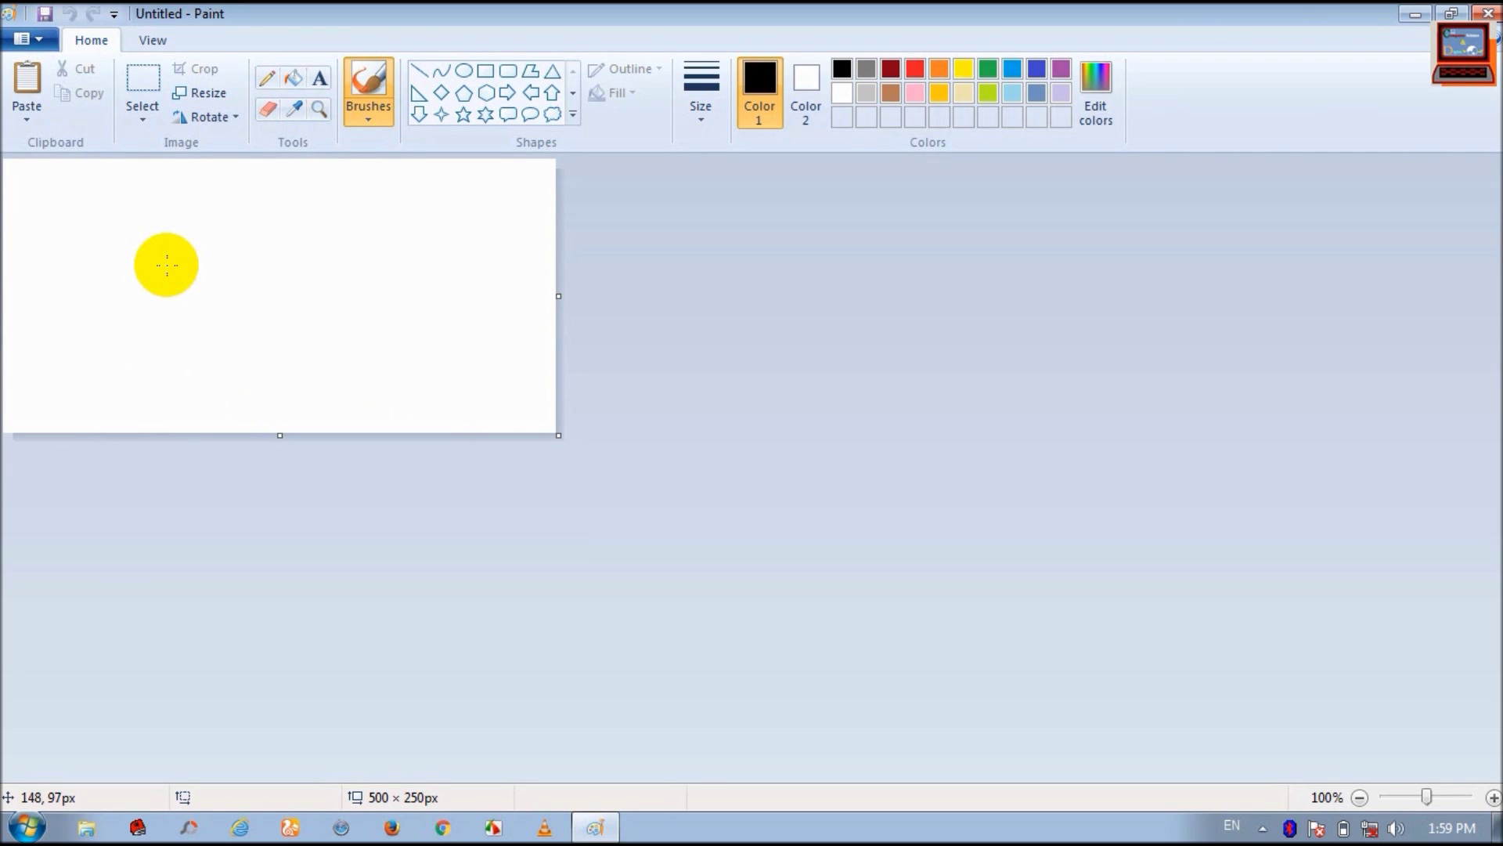
Step: Rotate the blank canvas 90° to the right, back 90° to the left, and by 180°
click(205, 118)
click(223, 142)
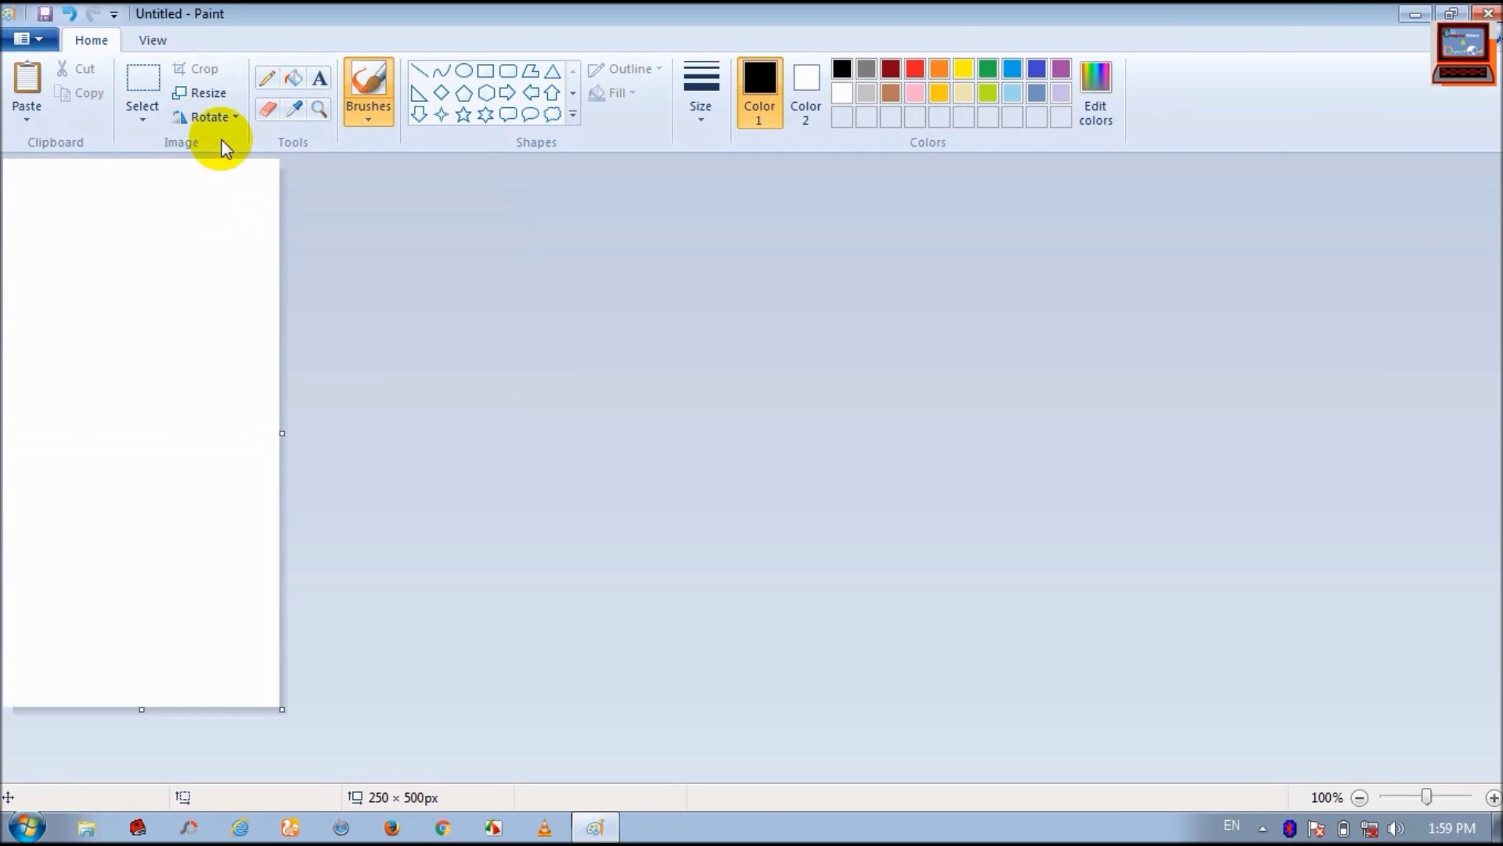
click(219, 125)
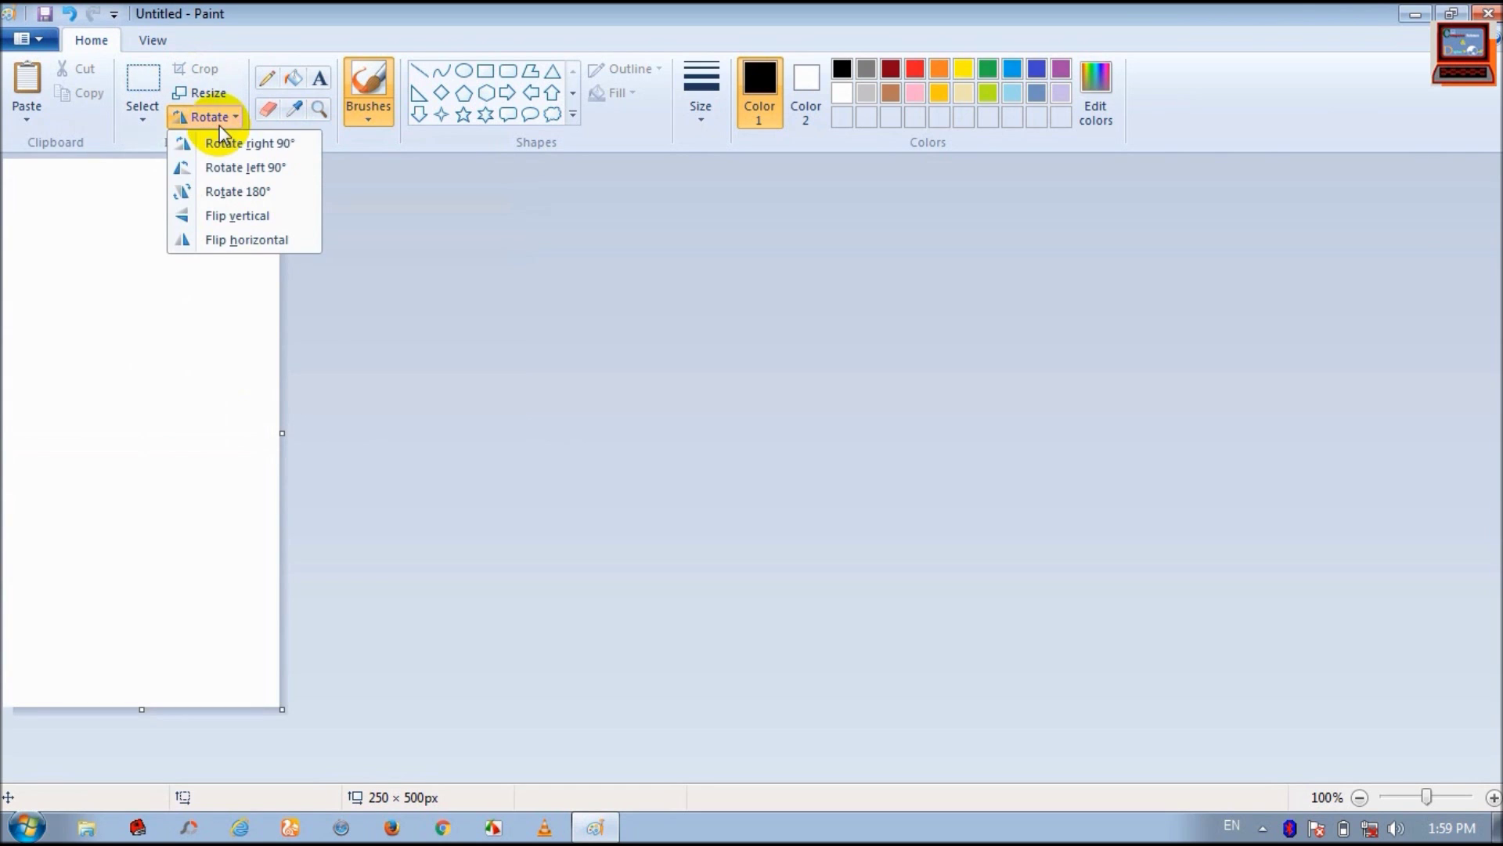
click(235, 170)
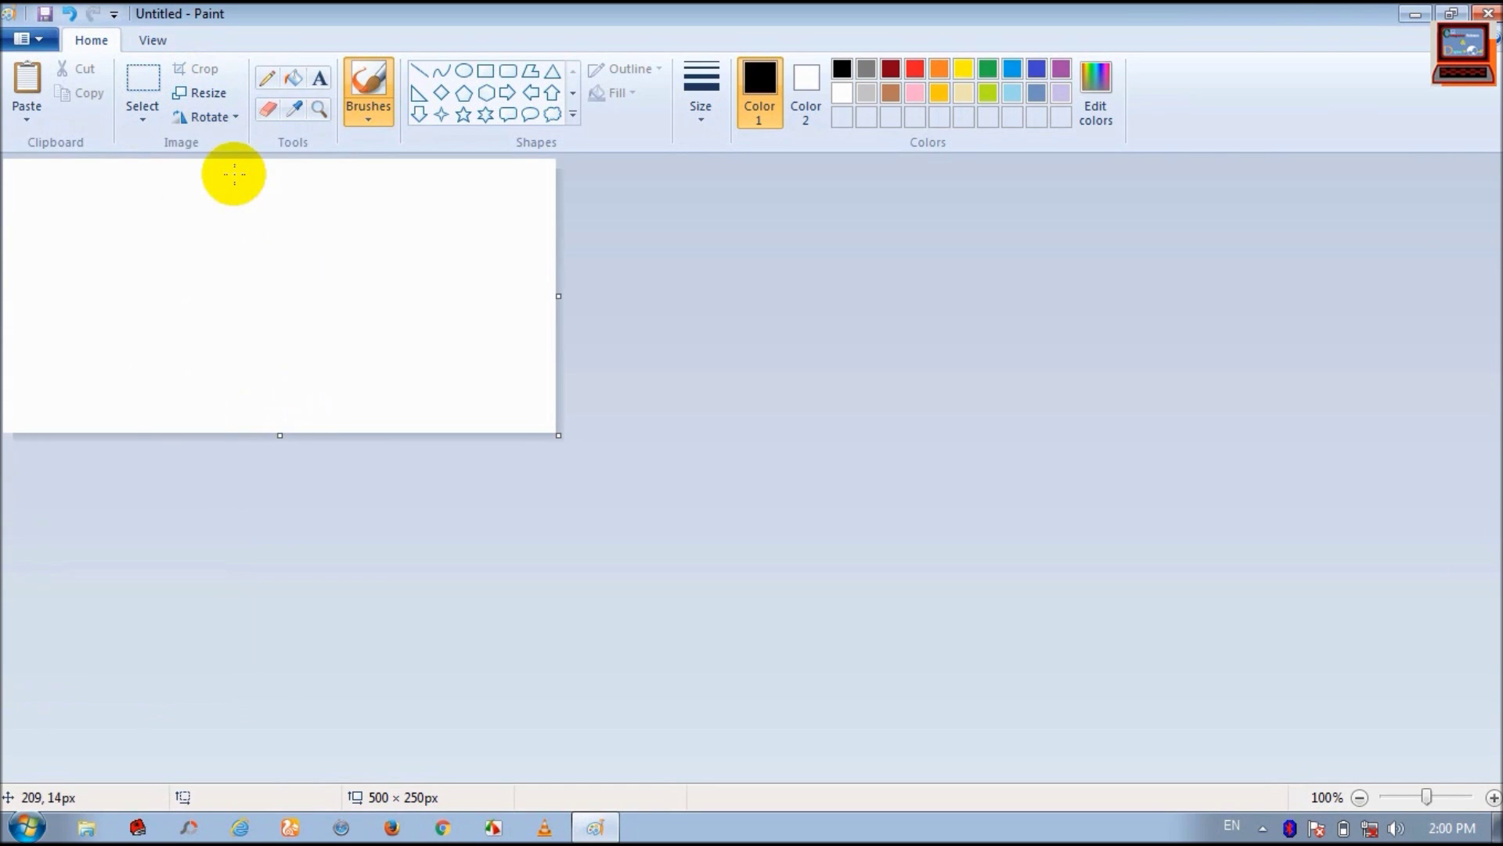
click(205, 119)
click(238, 193)
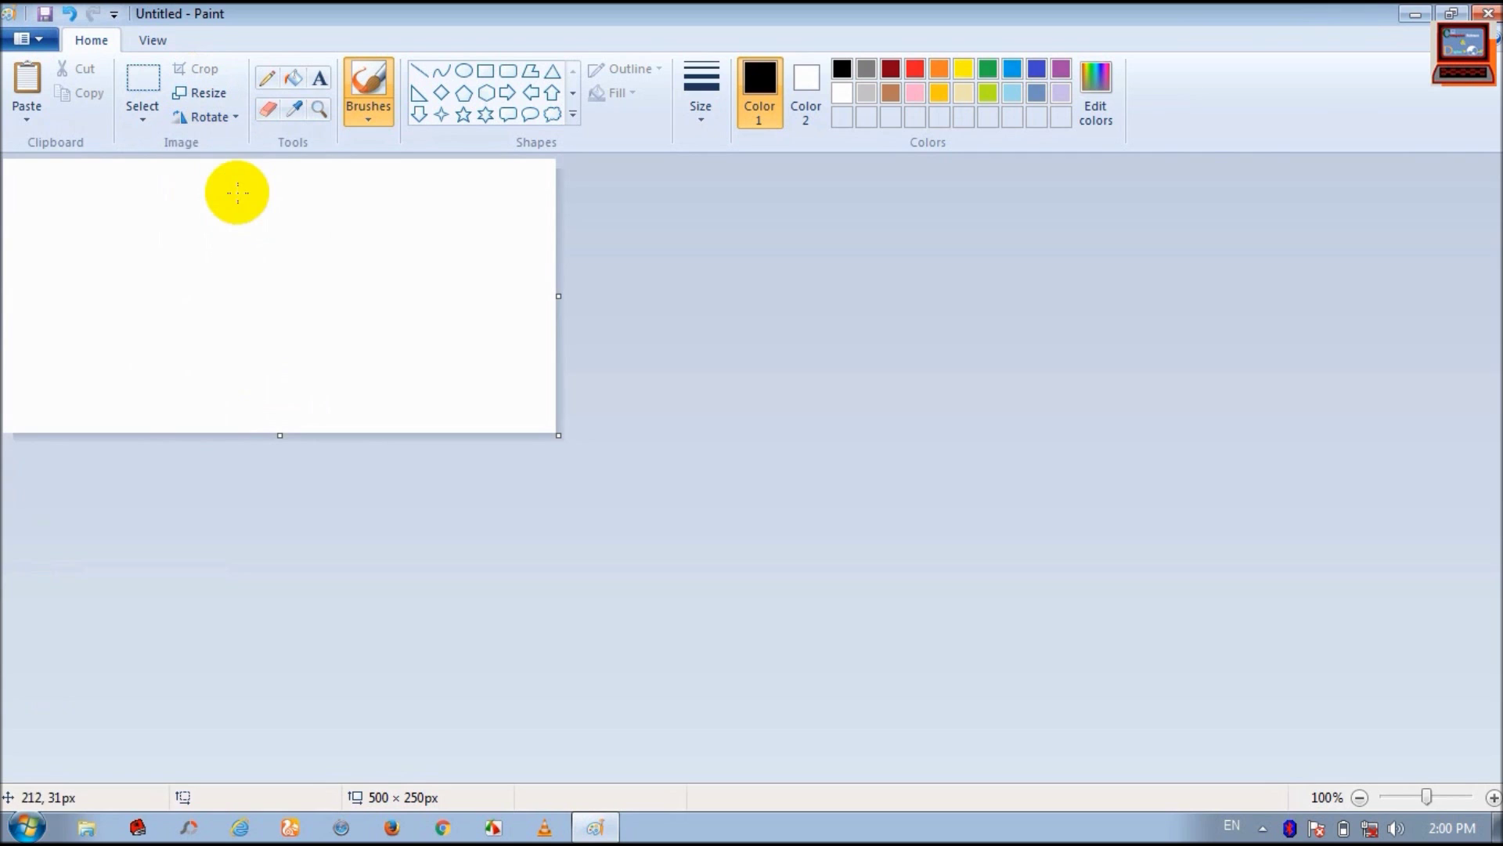
Step: Flip the blank canvas vertically and horizontally
click(198, 118)
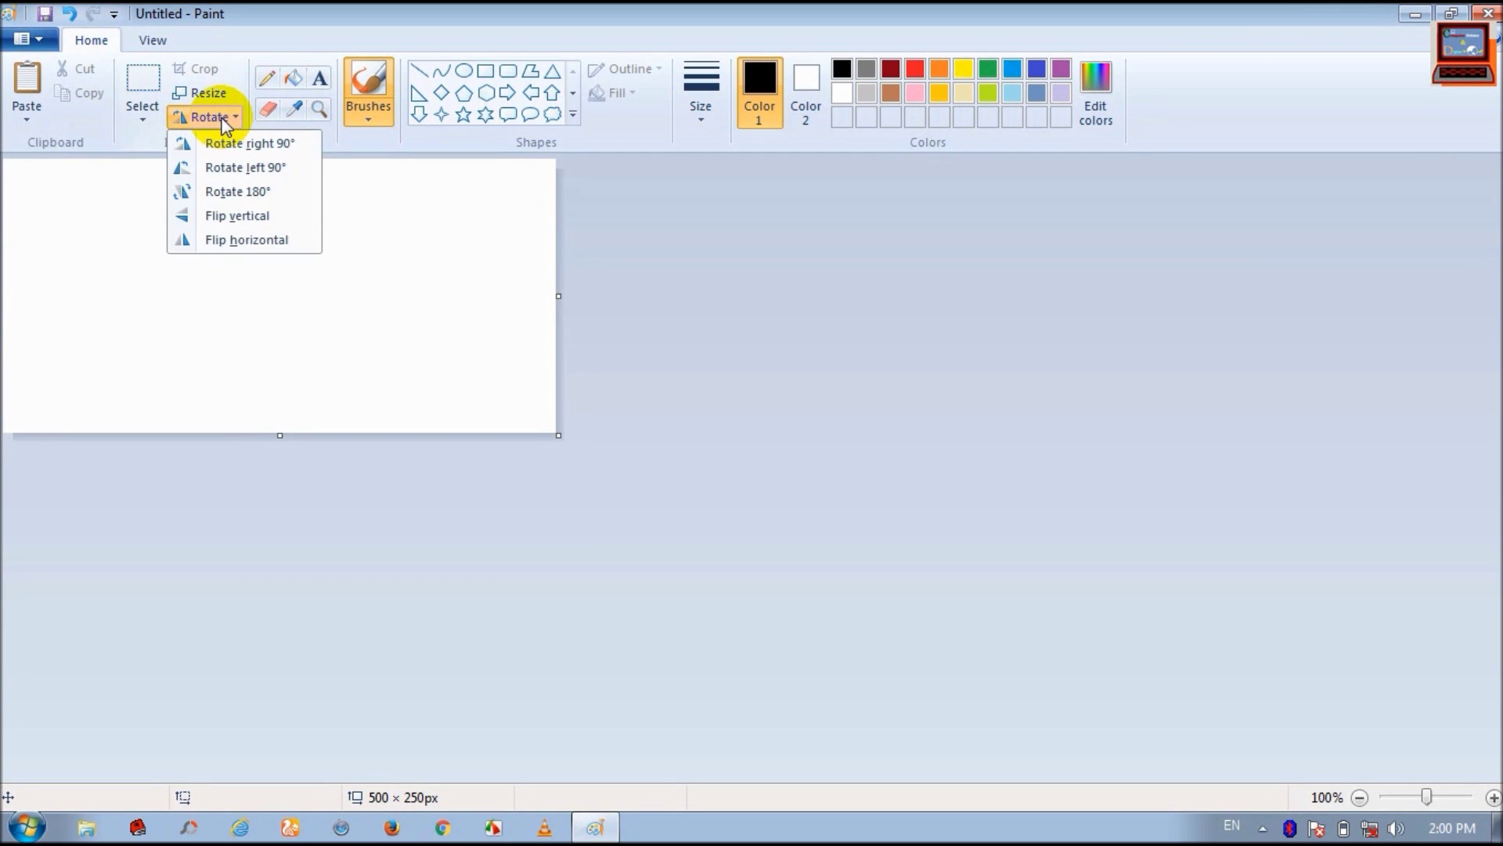
click(240, 217)
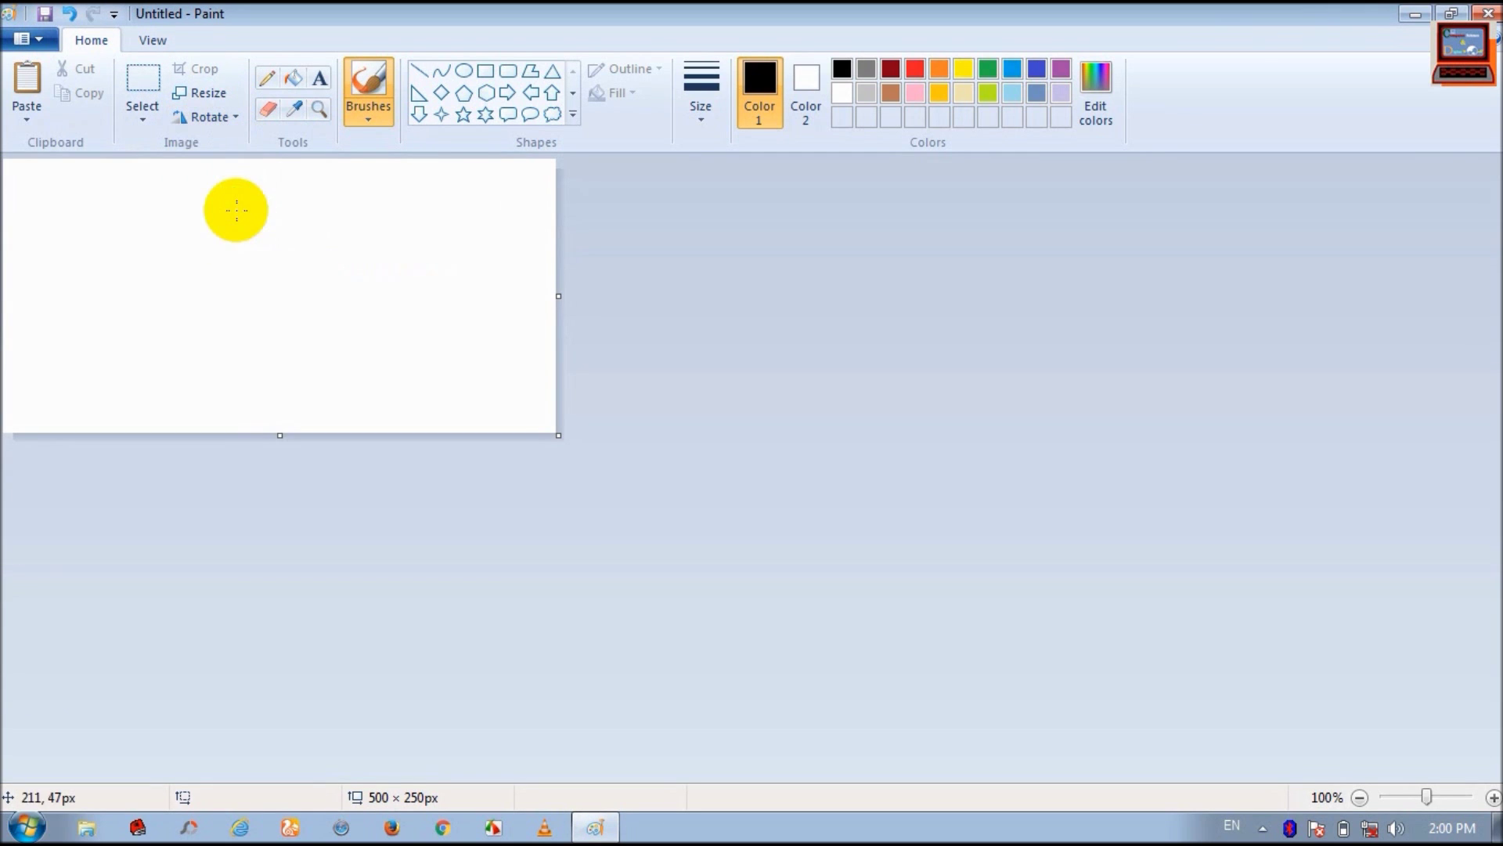
click(229, 119)
click(235, 240)
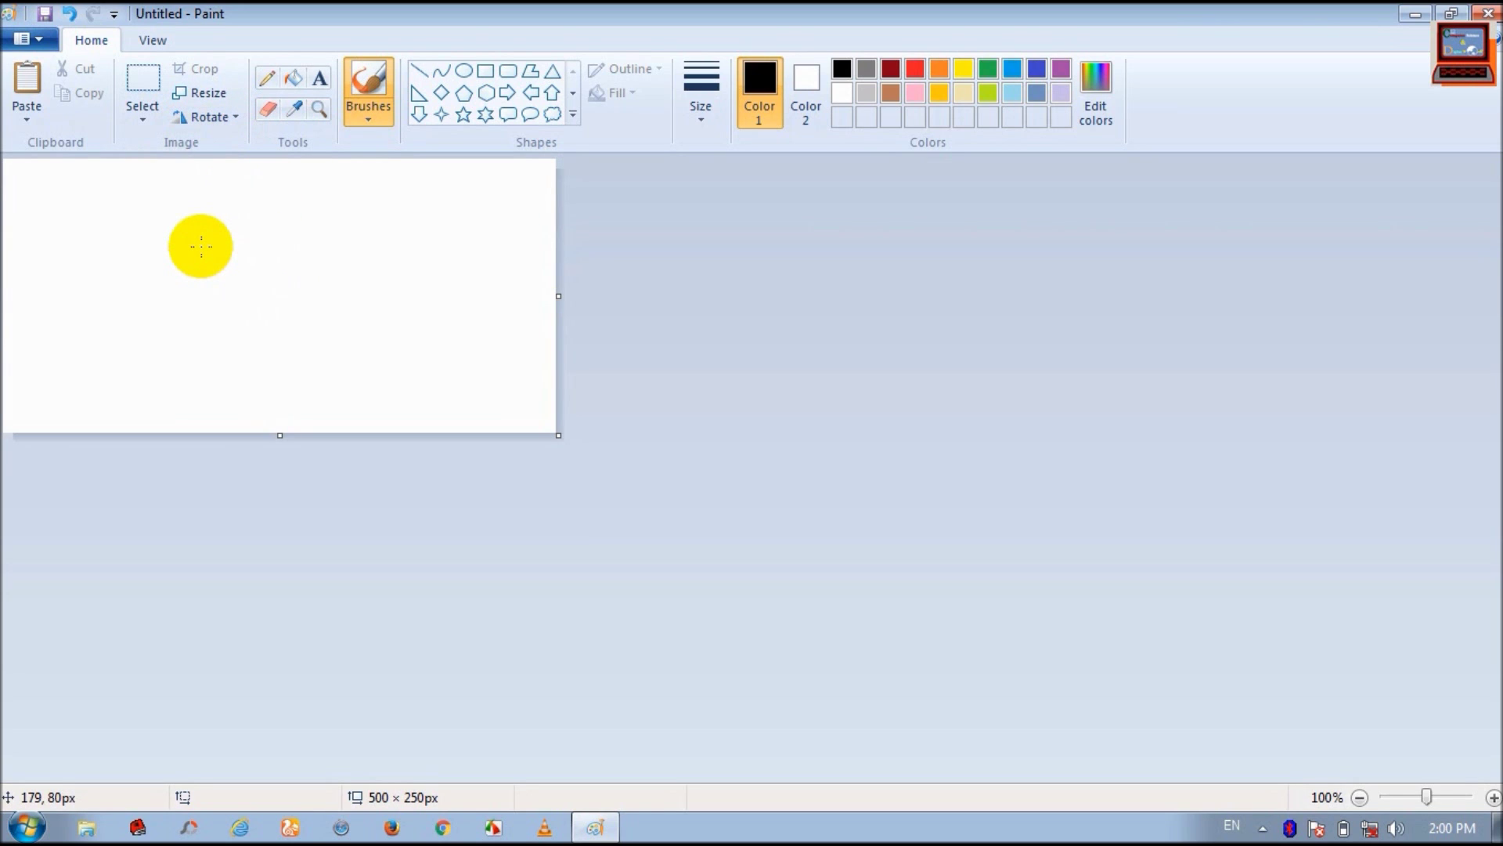
click(149, 104)
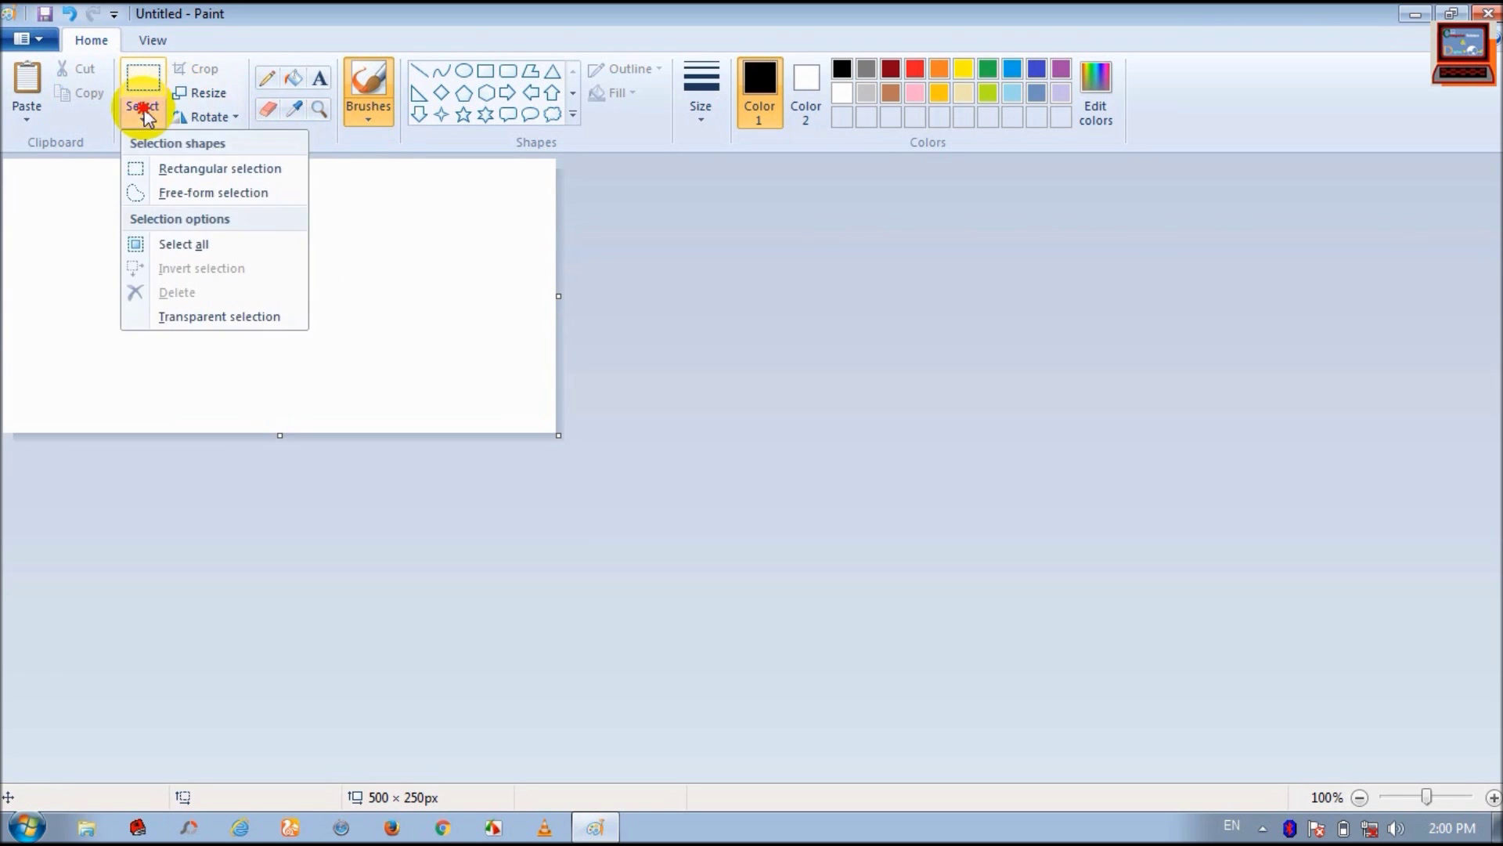
click(504, 305)
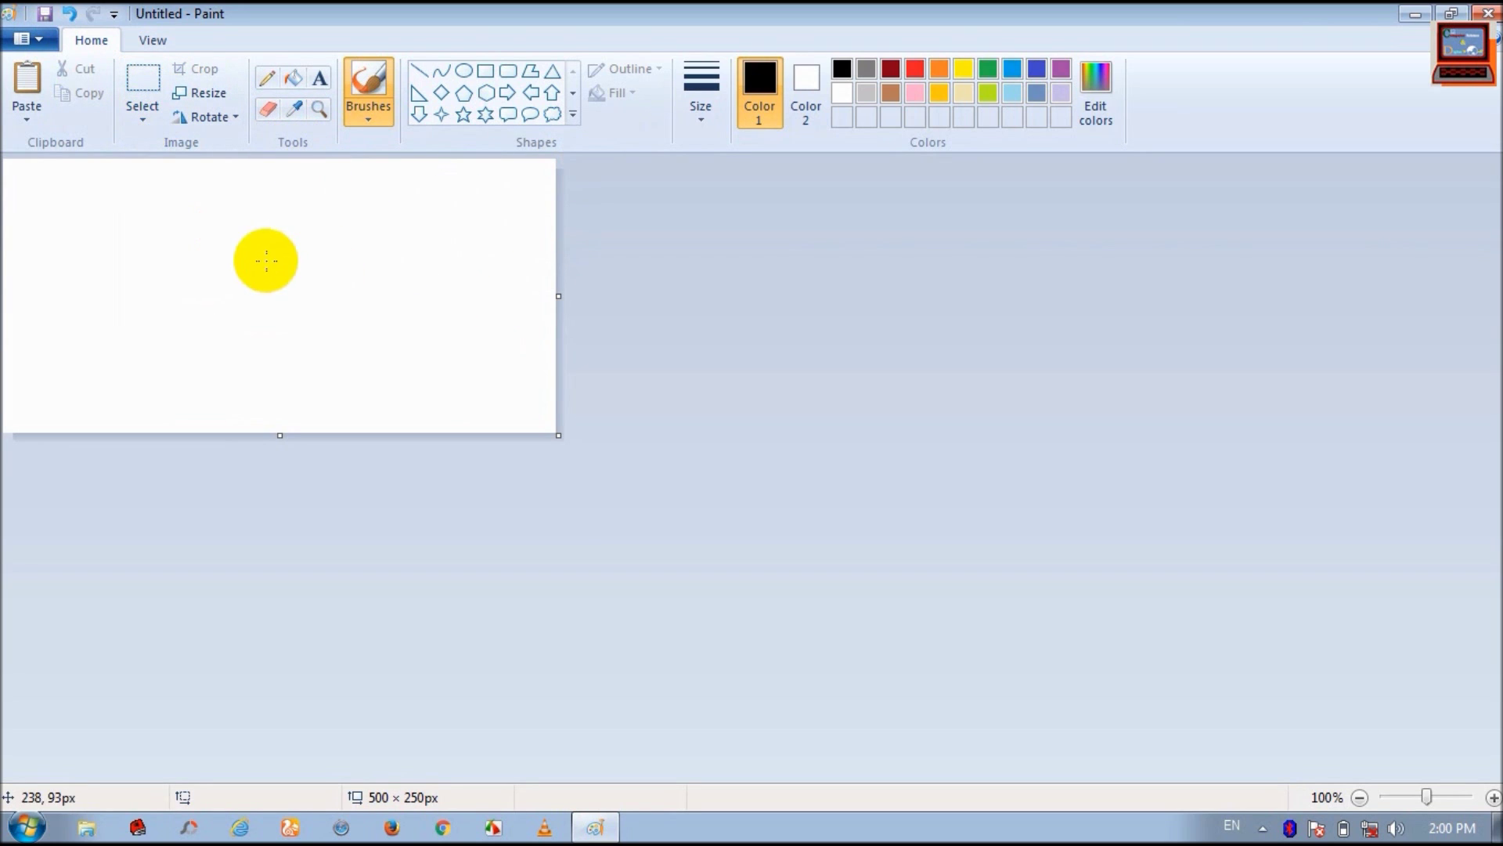
Step: Place a small black brush dot on the canvas and enlarge the canvas to 769 × 458 px
click(355, 345)
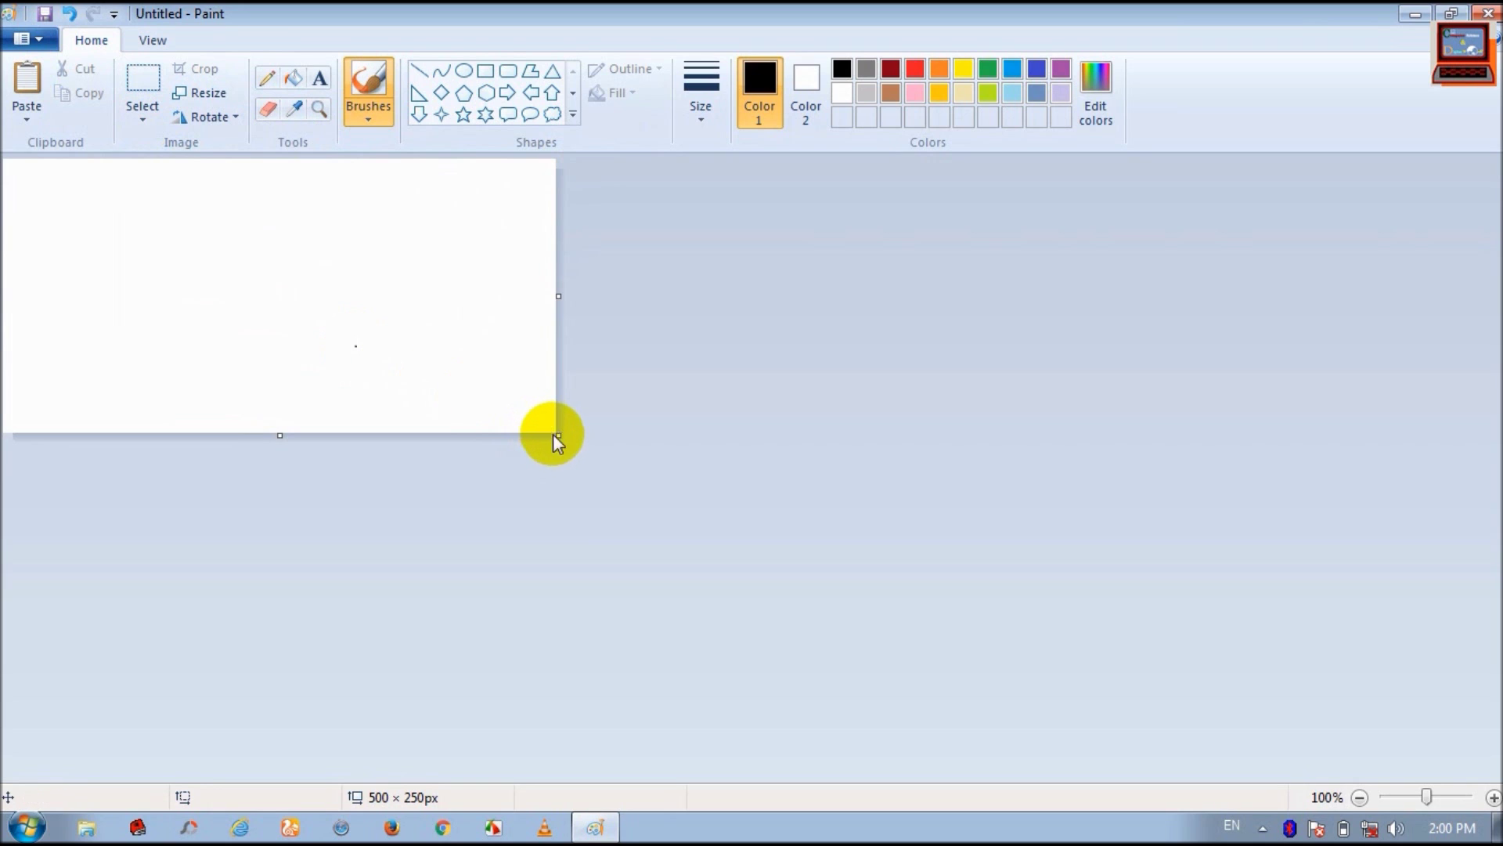
drag(556, 436, 853, 662)
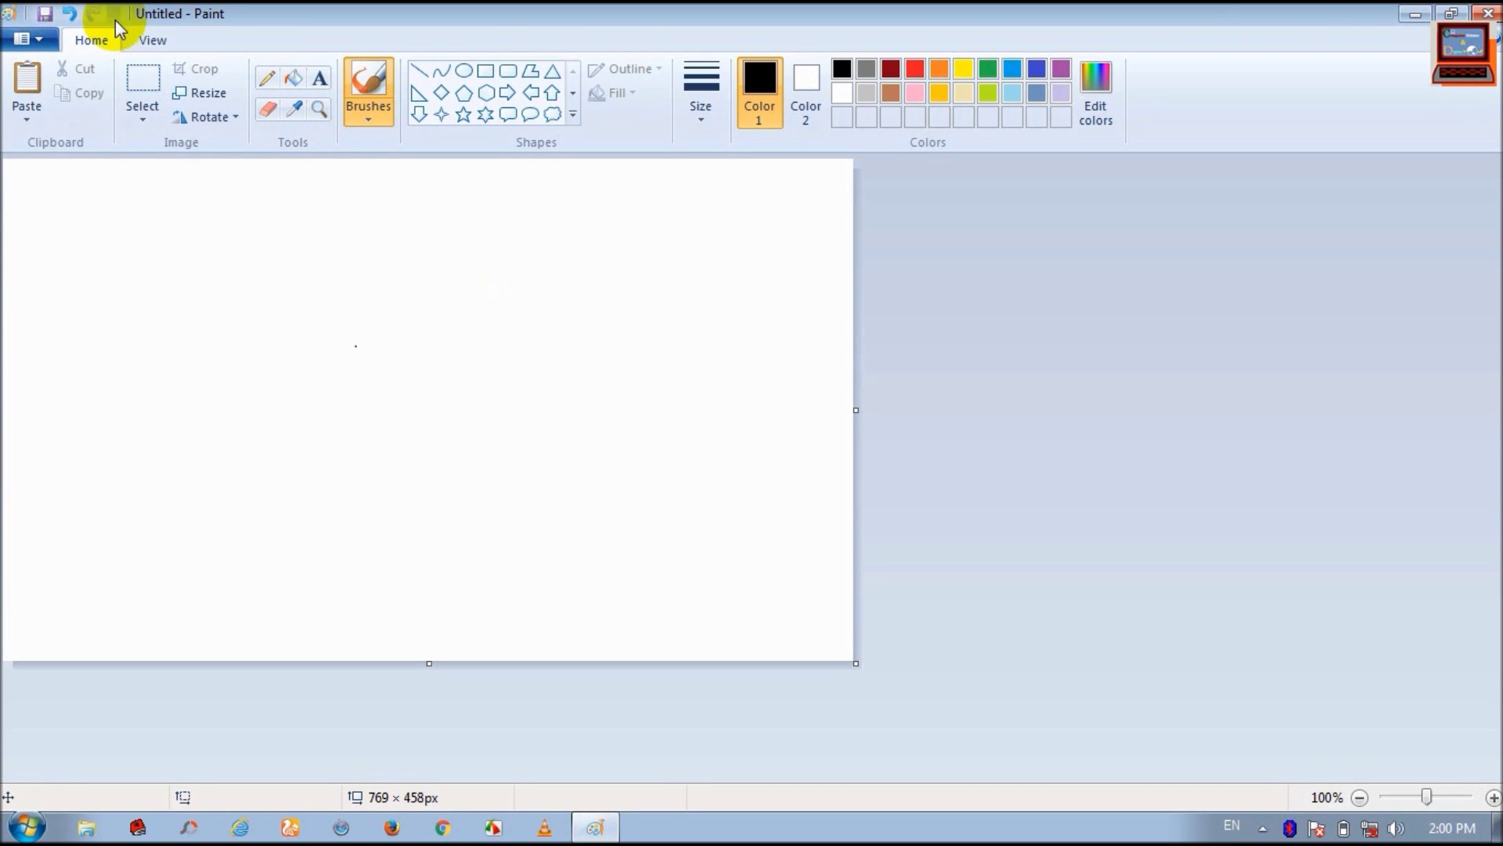
Step: Fill the canvas background with black, and refill it with green
click(293, 77)
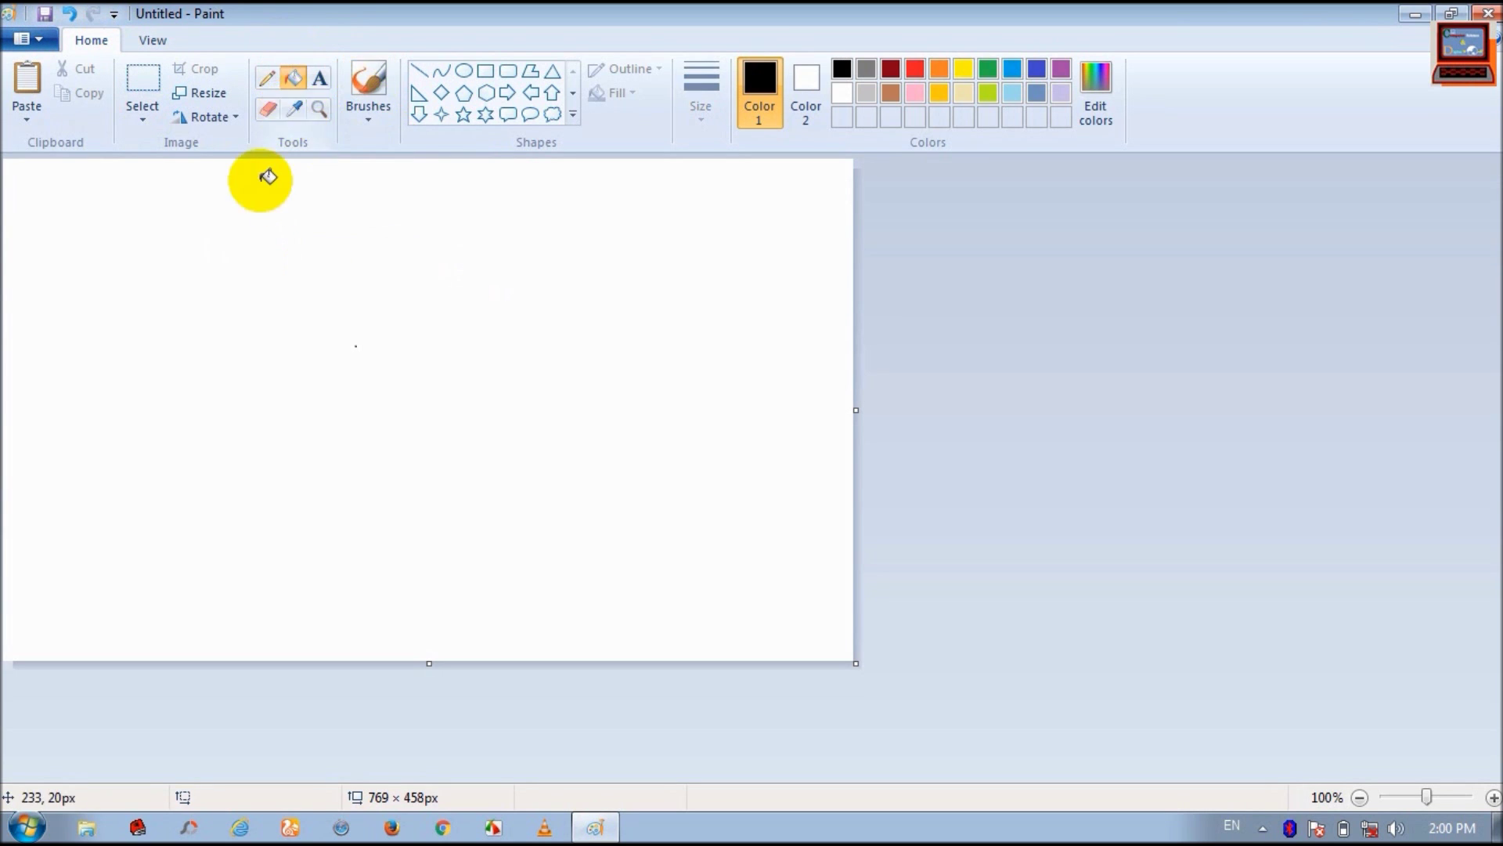
click(552, 260)
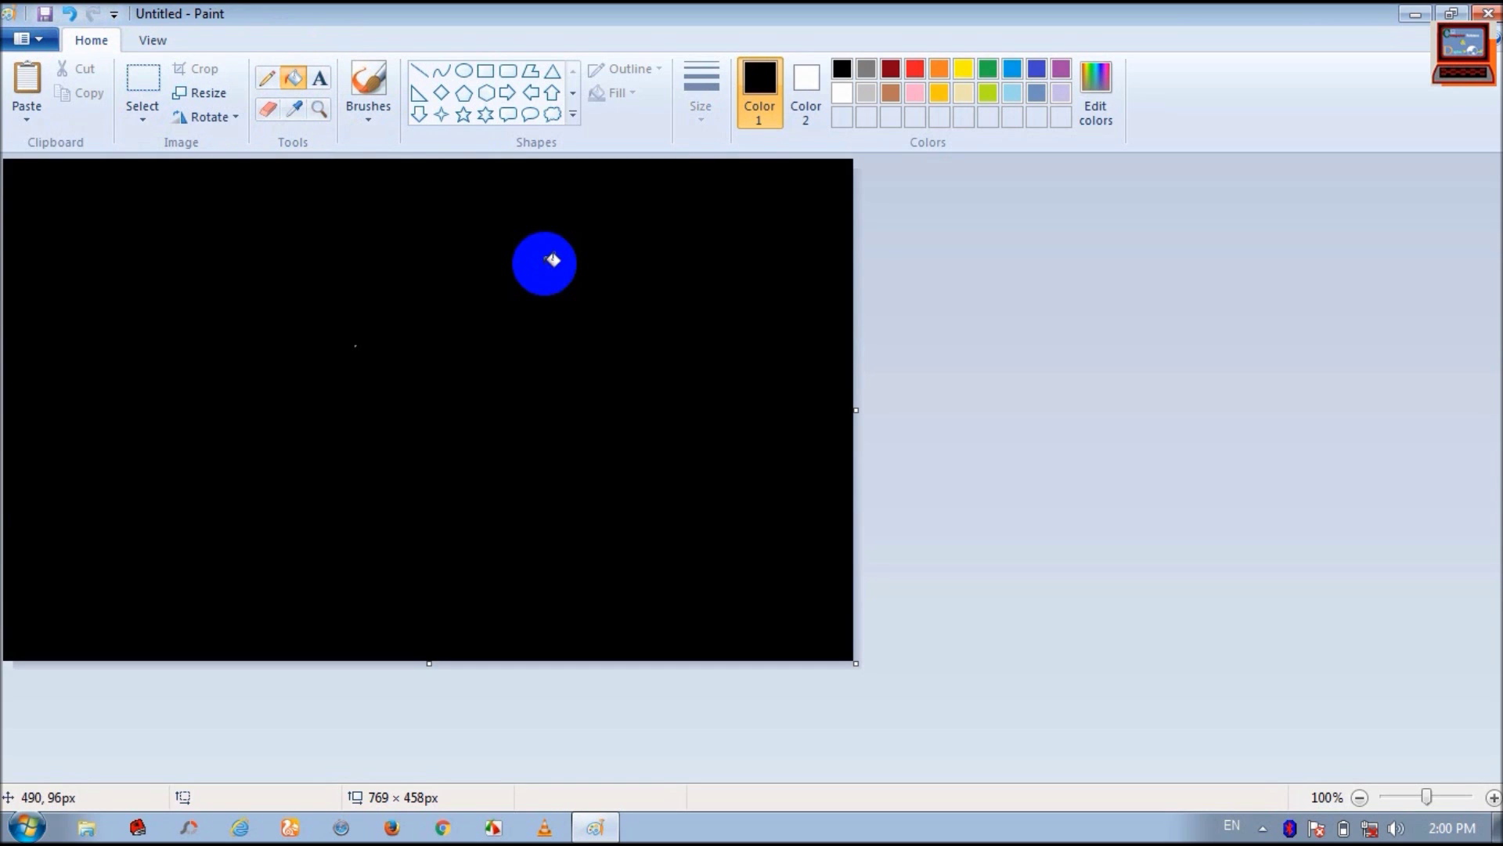
click(752, 101)
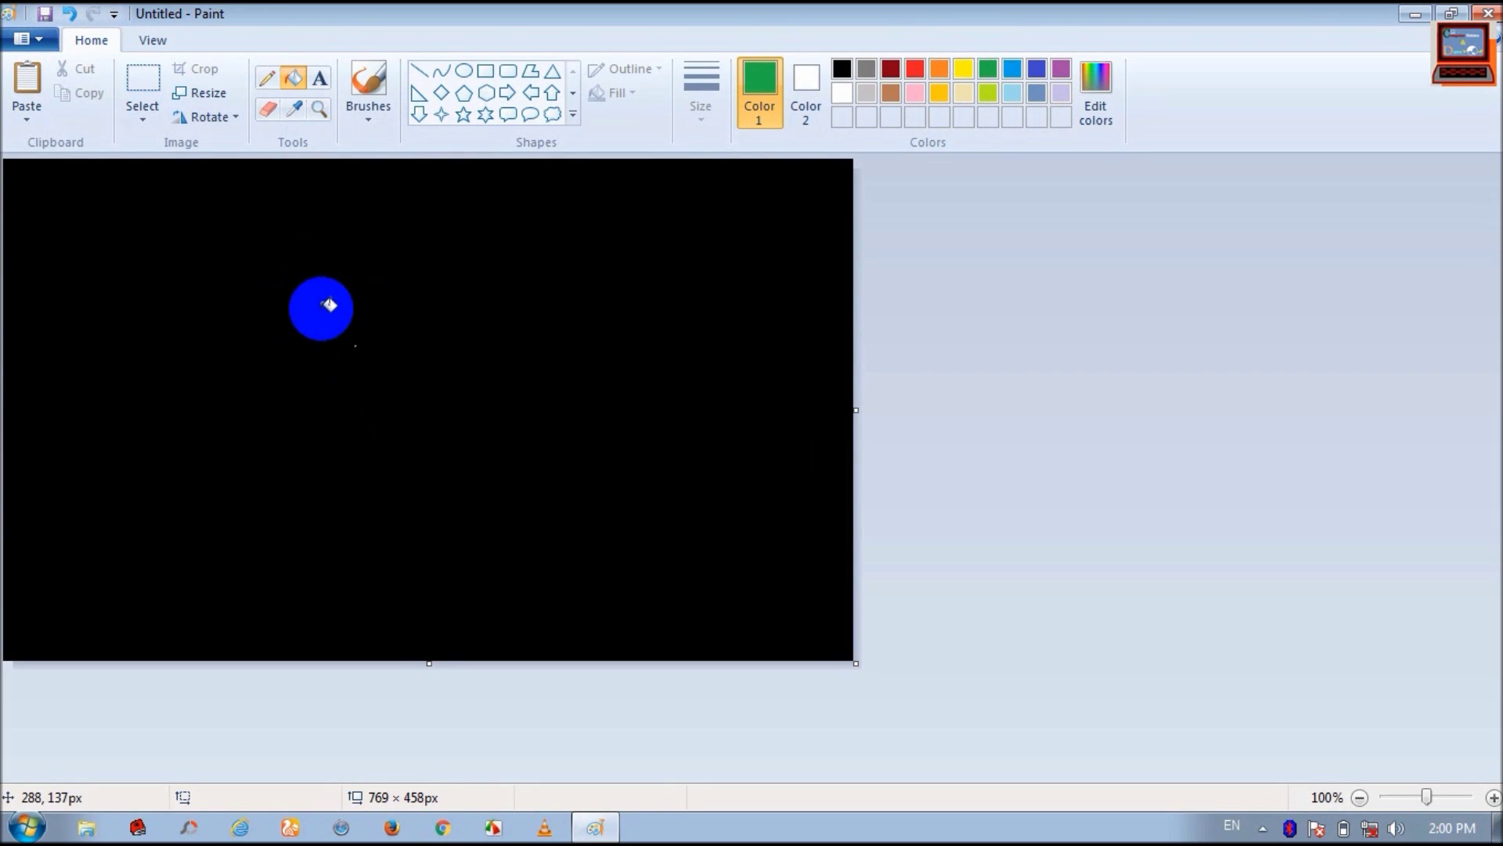
click(322, 307)
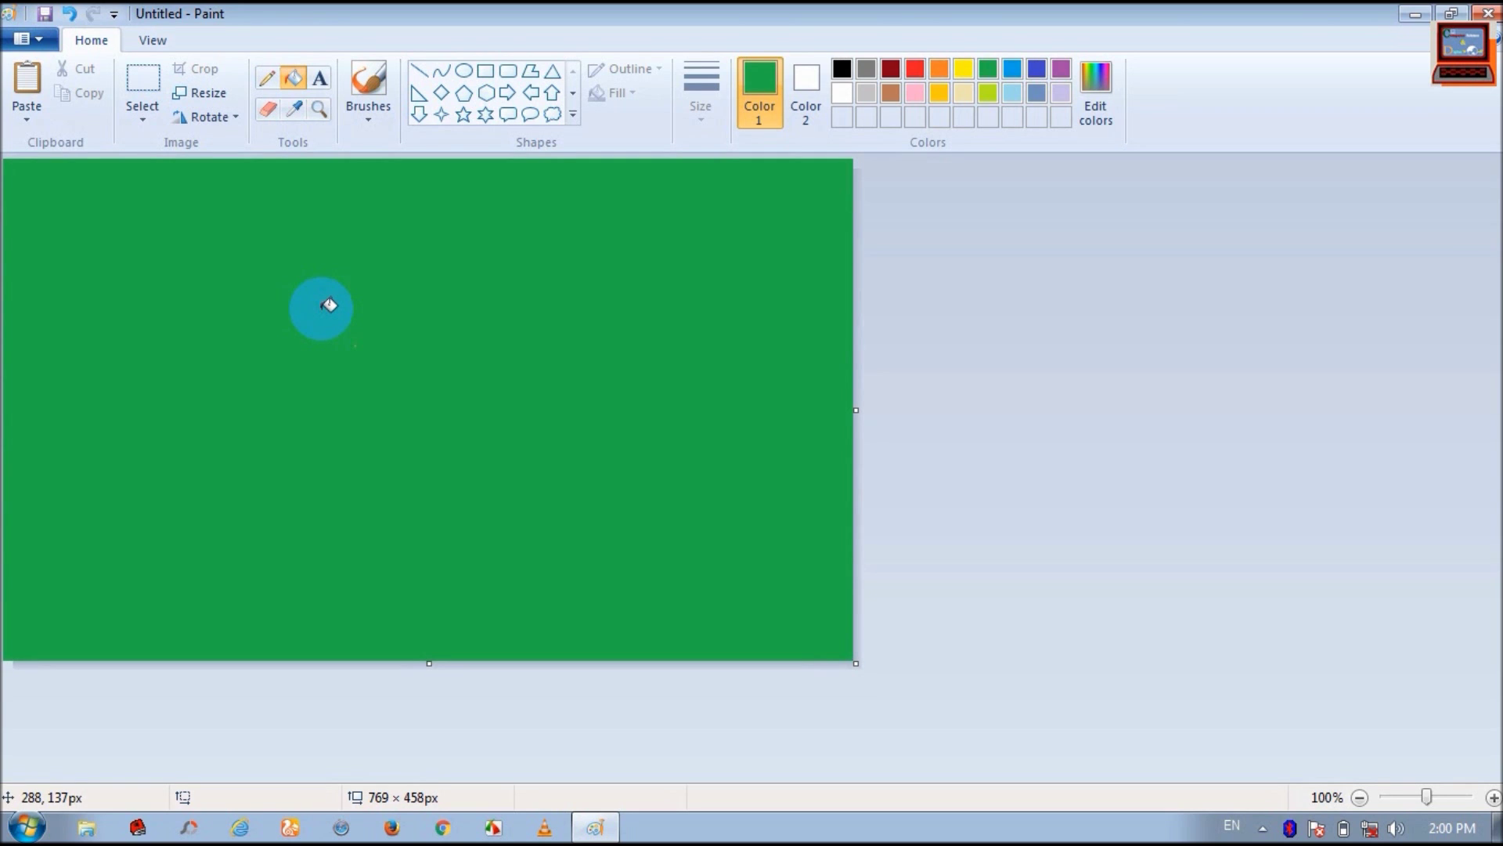
Step: Scribble several thin black freehand loops and curves across the green canvas with the Pencil
click(267, 80)
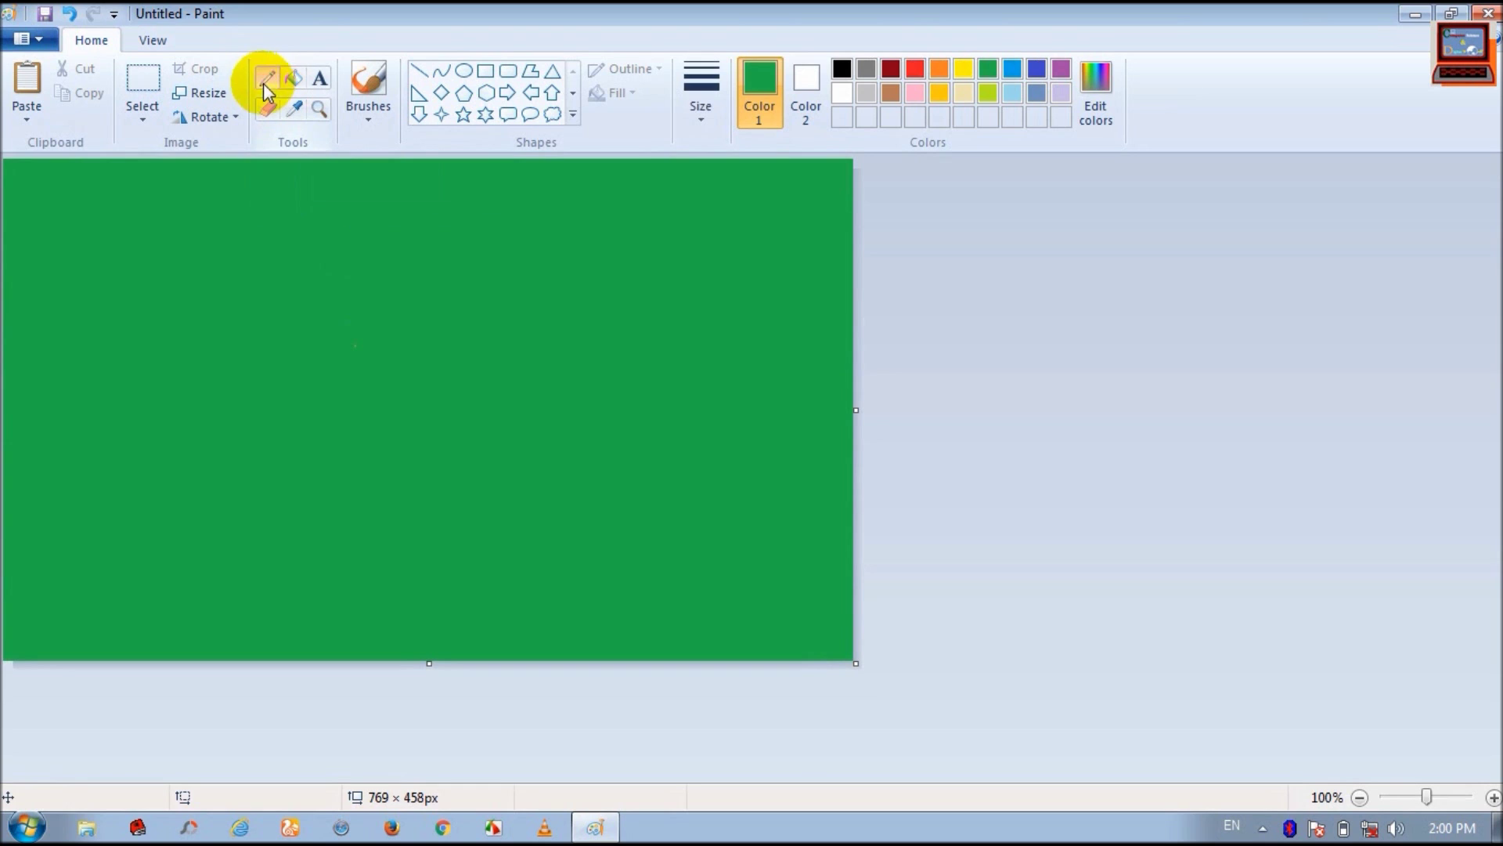
mouse_move(235, 270)
mouse_down()
mouse_move(456, 369)
mouse_move(470, 339)
mouse_move(633, 311)
mouse_up()
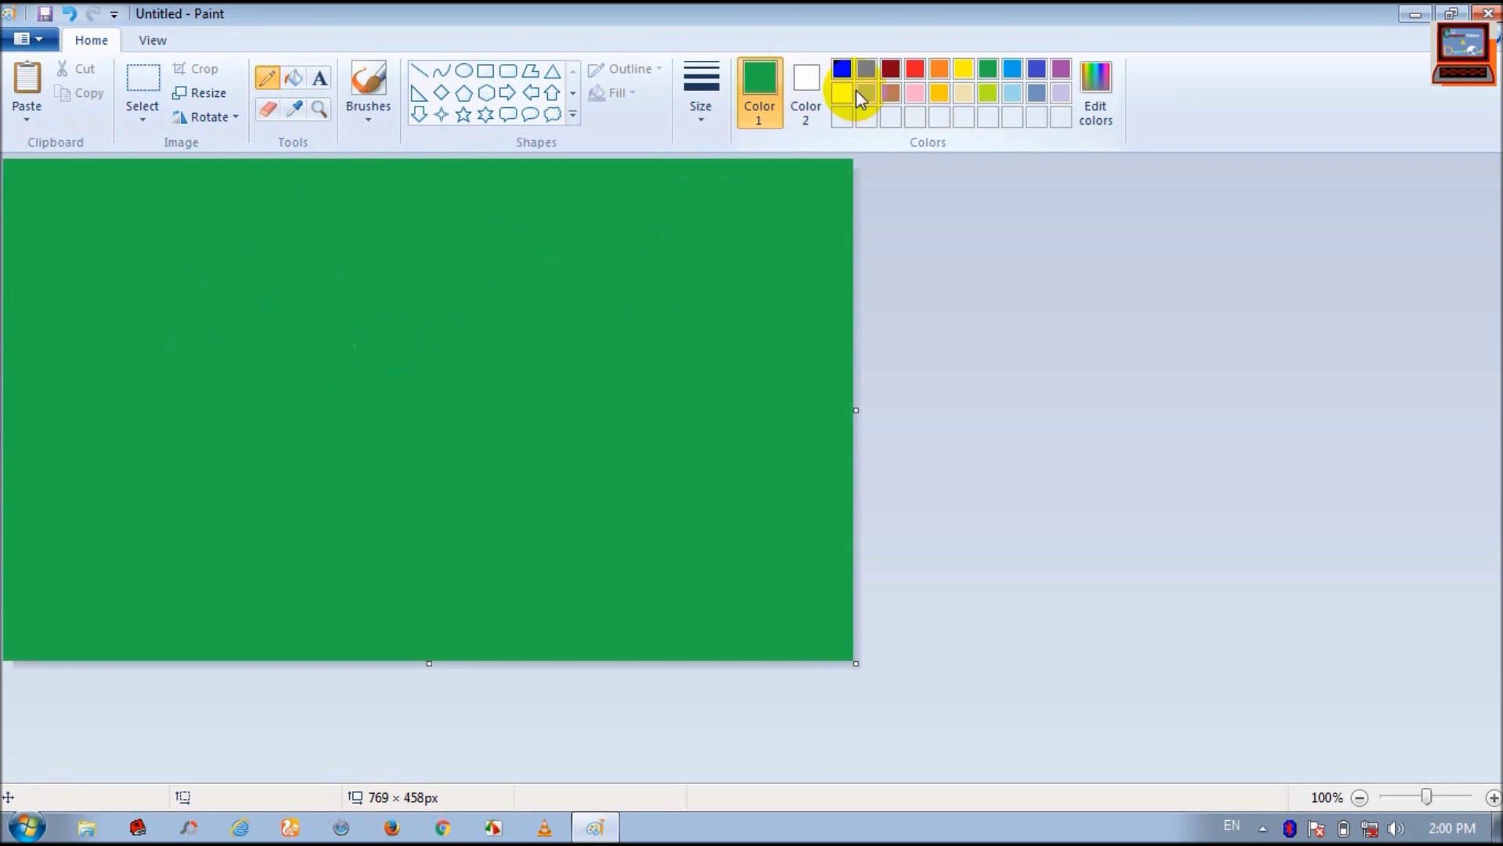
mouse_move(527, 297)
mouse_down()
mouse_move(569, 279)
mouse_move(448, 399)
mouse_move(503, 446)
mouse_move(540, 344)
mouse_move(458, 396)
mouse_move(442, 342)
mouse_move(479, 378)
mouse_move(432, 395)
mouse_move(335, 327)
mouse_move(368, 332)
mouse_move(355, 325)
mouse_move(383, 404)
mouse_move(324, 364)
mouse_up()
mouse_move(674, 284)
mouse_down()
mouse_move(753, 336)
mouse_move(734, 280)
mouse_move(703, 359)
mouse_move(643, 335)
mouse_move(609, 407)
mouse_up()
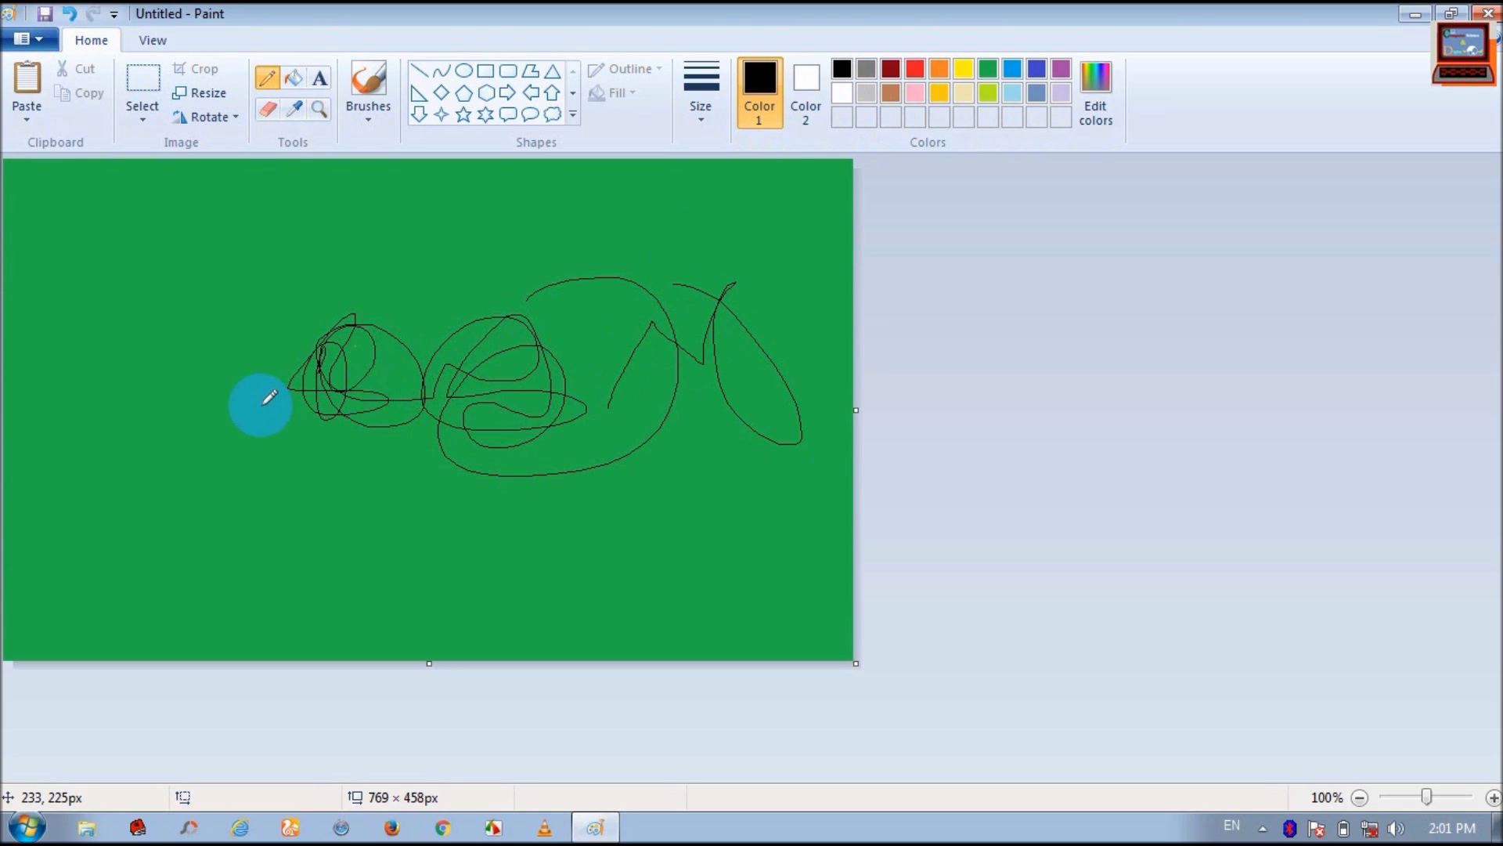
mouse_move(197, 401)
mouse_down()
mouse_move(161, 363)
mouse_move(219, 390)
mouse_up()
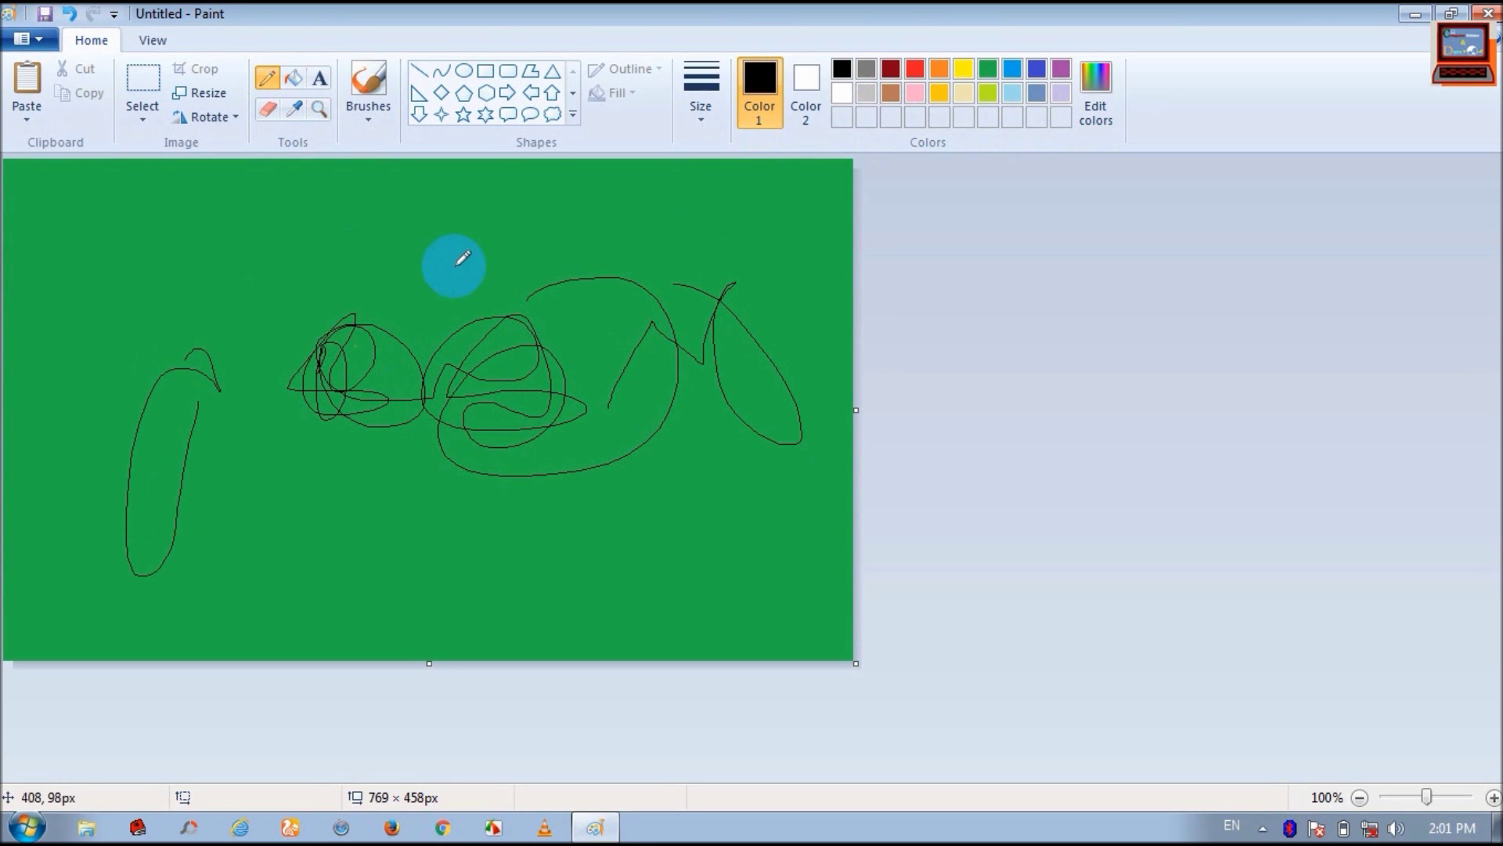
click(407, 268)
mouse_move(407, 267)
mouse_down()
mouse_move(487, 251)
mouse_move(530, 261)
mouse_move(529, 296)
mouse_up()
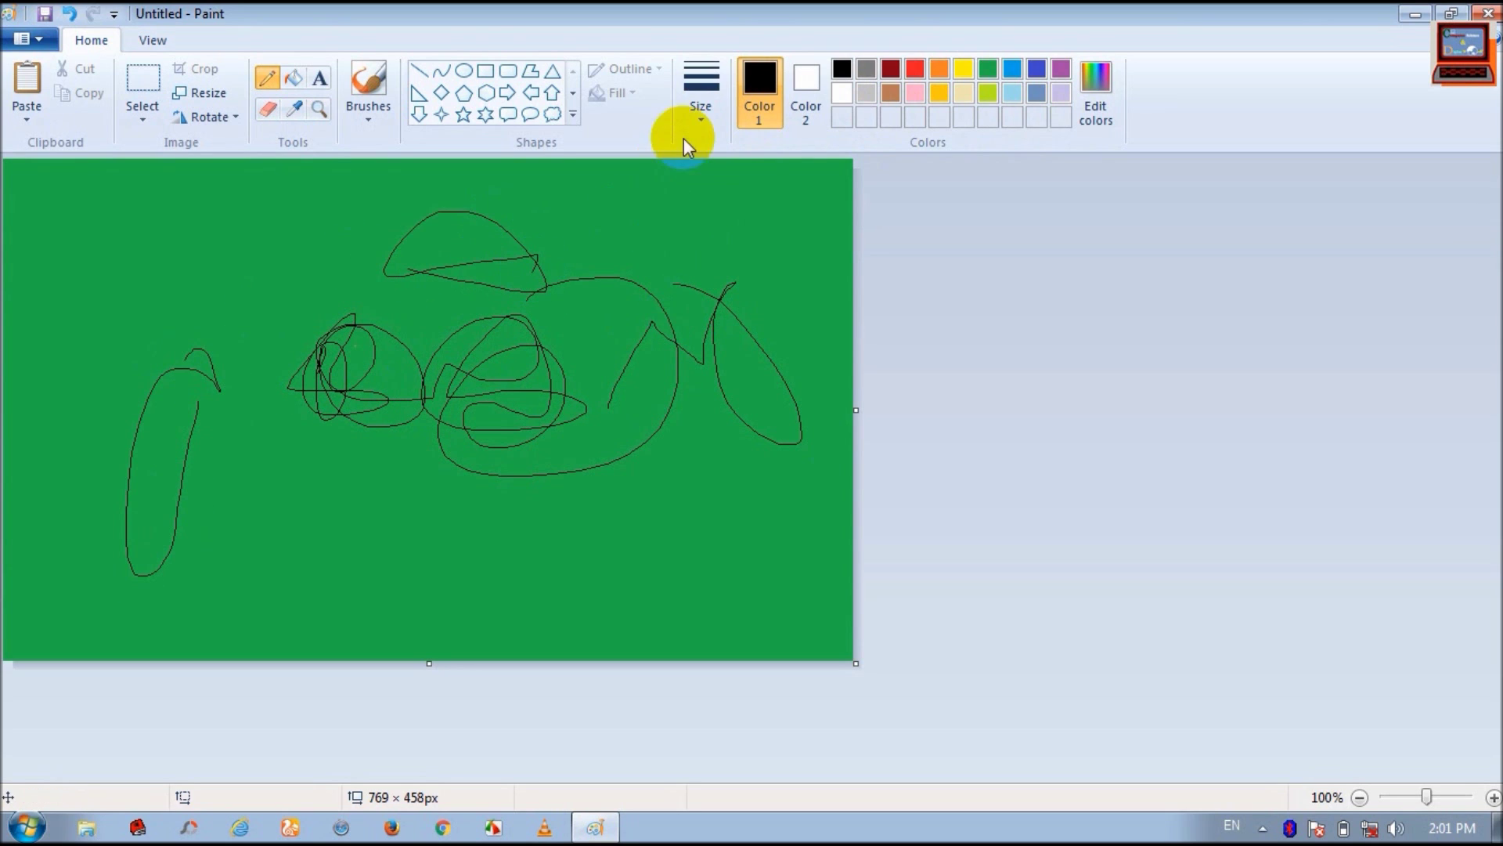
Step: Set the Pencil to the thickest line size and scribble bold black strokes over the thin ones
click(695, 116)
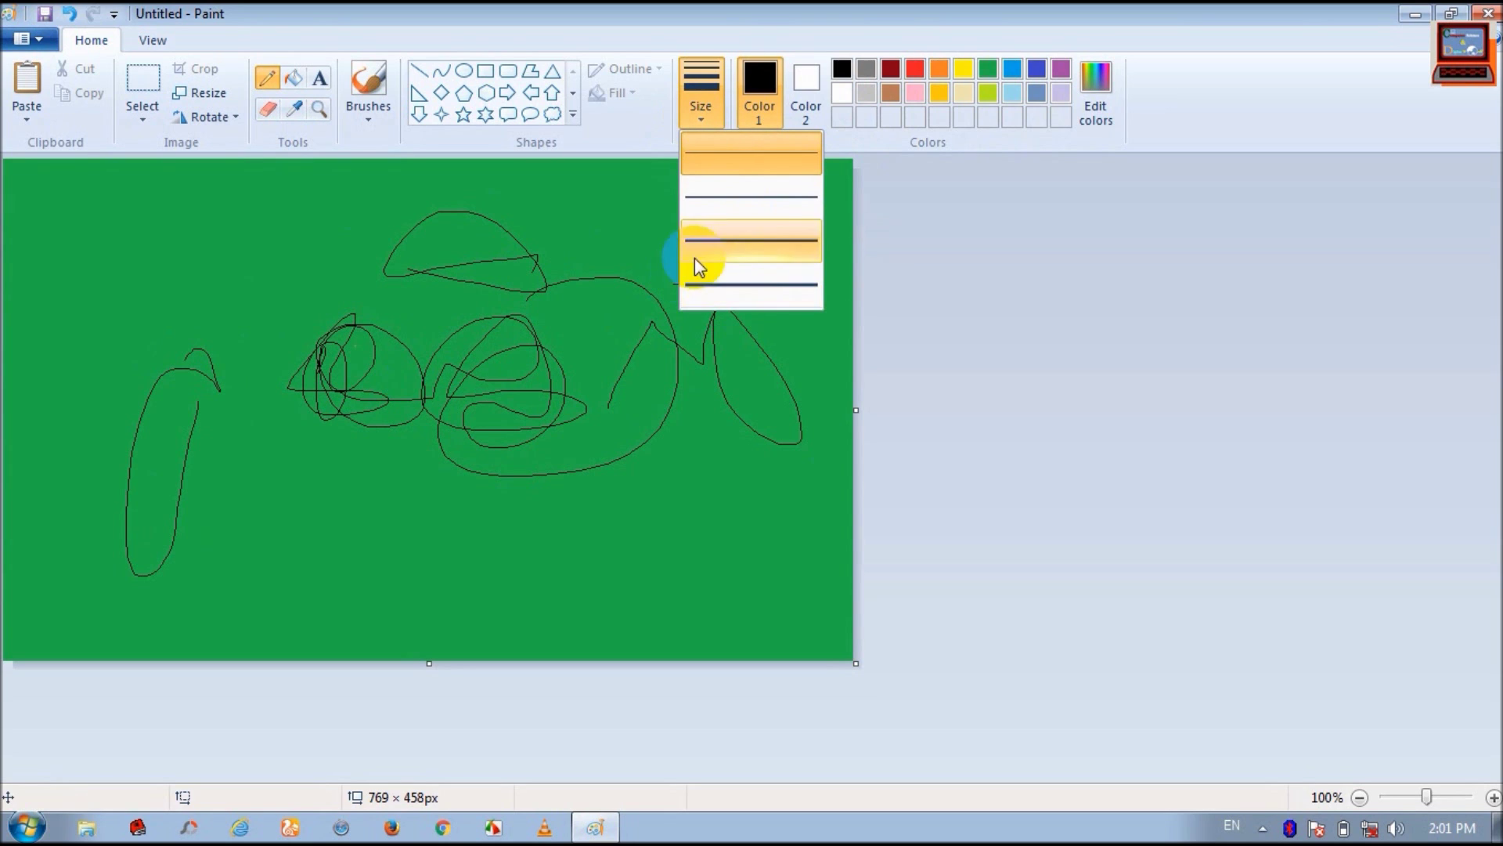
click(707, 282)
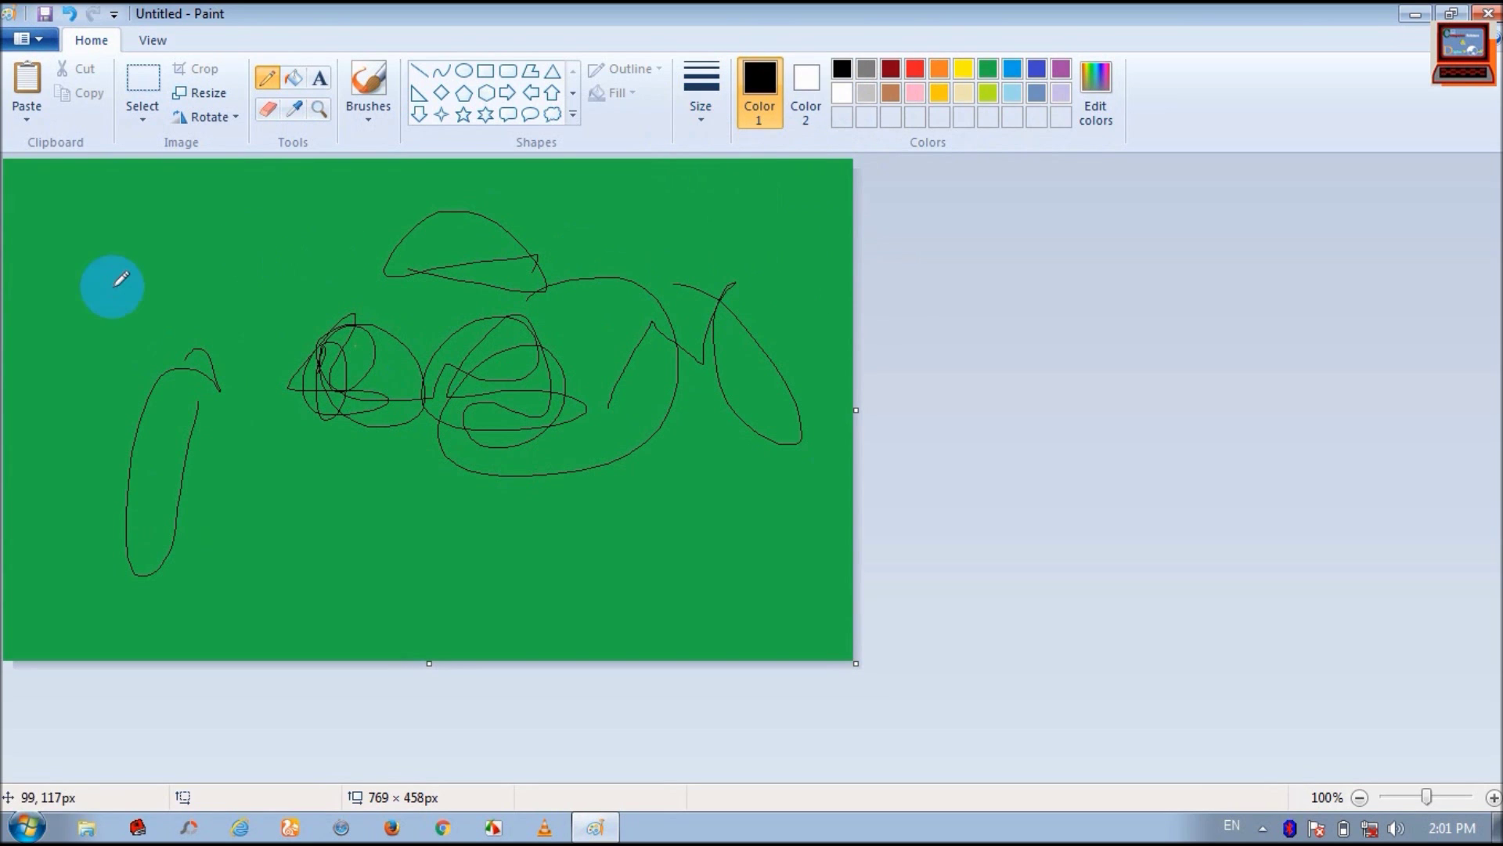
mouse_move(112, 286)
mouse_down()
mouse_move(126, 296)
mouse_move(149, 260)
mouse_move(91, 312)
mouse_move(101, 349)
mouse_move(242, 399)
mouse_move(289, 361)
mouse_move(353, 419)
mouse_move(376, 335)
mouse_move(343, 339)
mouse_move(399, 368)
mouse_move(476, 336)
mouse_move(631, 397)
mouse_move(563, 315)
mouse_move(470, 425)
mouse_move(410, 251)
mouse_move(397, 304)
mouse_up()
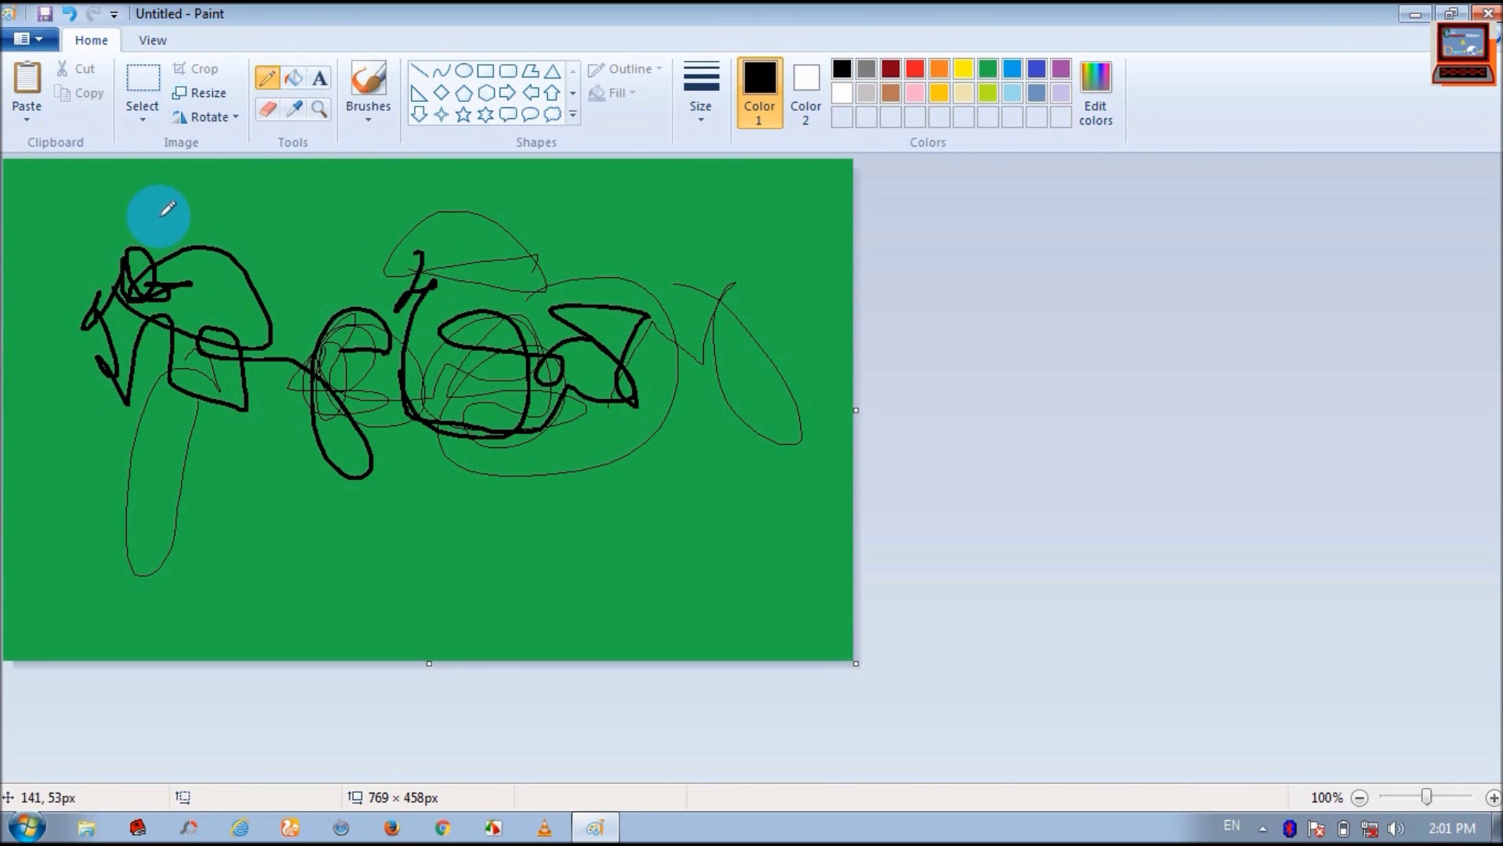
click(136, 116)
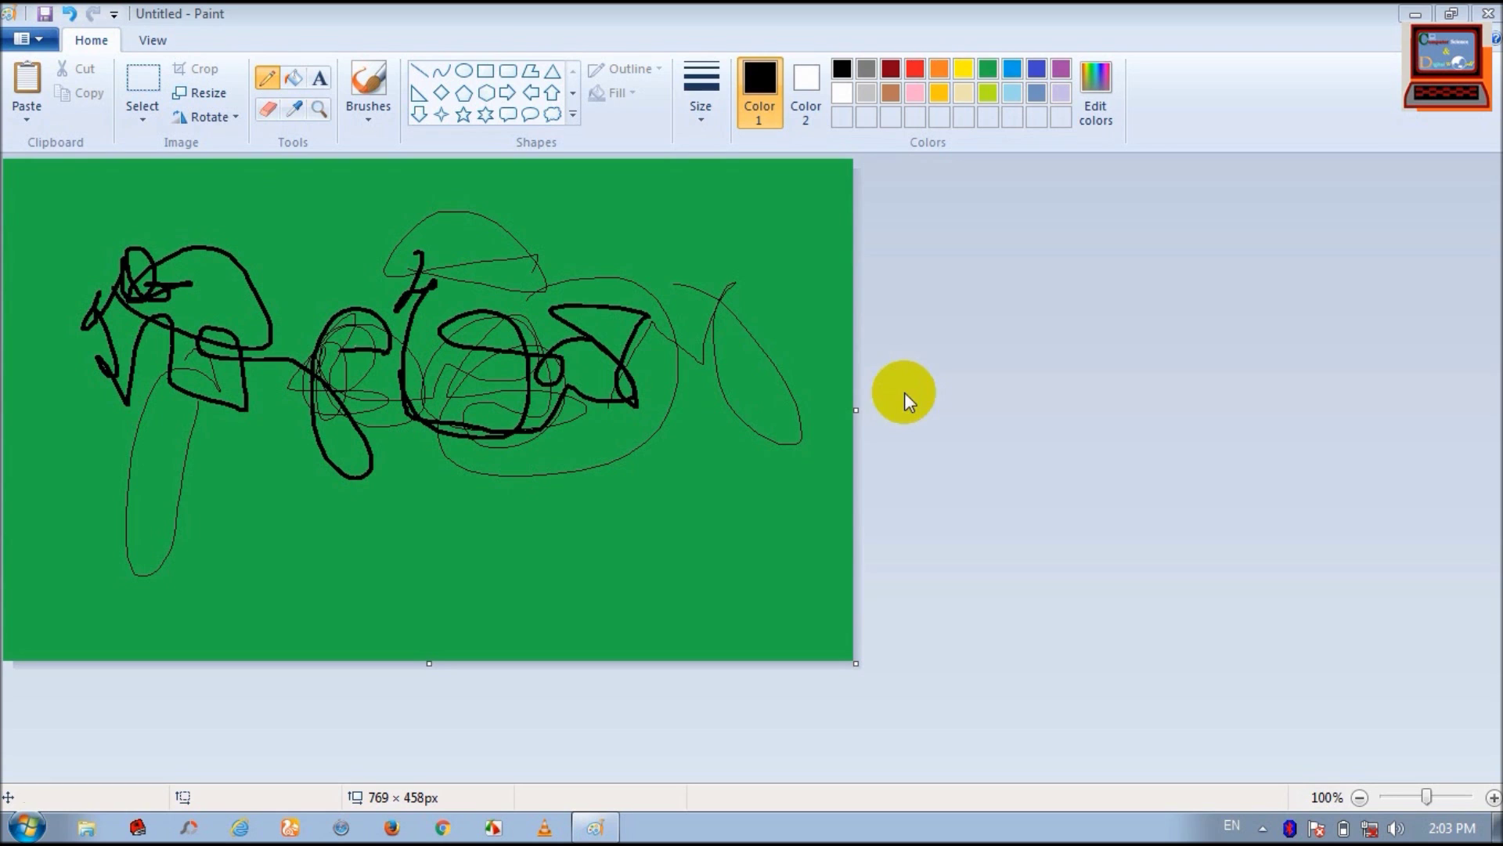
mouse_move(583, 389)
mouse_down()
mouse_move(500, 318)
mouse_move(614, 396)
mouse_move(540, 410)
mouse_move(445, 368)
mouse_move(415, 327)
mouse_up()
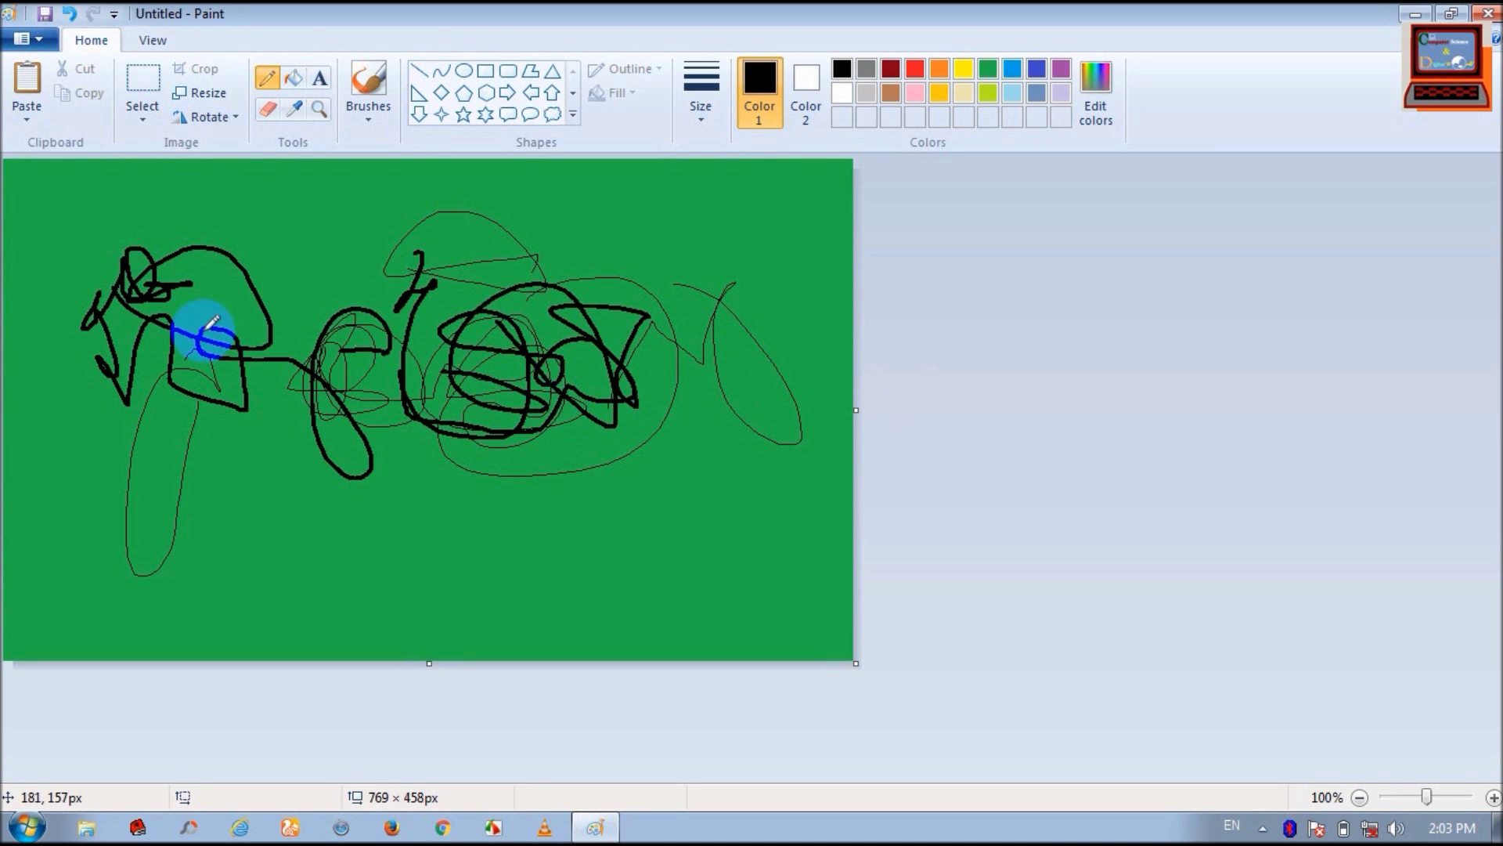
Step: Switch from the Pencil to the Color picker tool
click(295, 116)
mouse_move(194, 368)
mouse_down()
mouse_move(286, 327)
mouse_move(287, 258)
mouse_move(235, 313)
mouse_move(141, 239)
mouse_move(129, 168)
mouse_up()
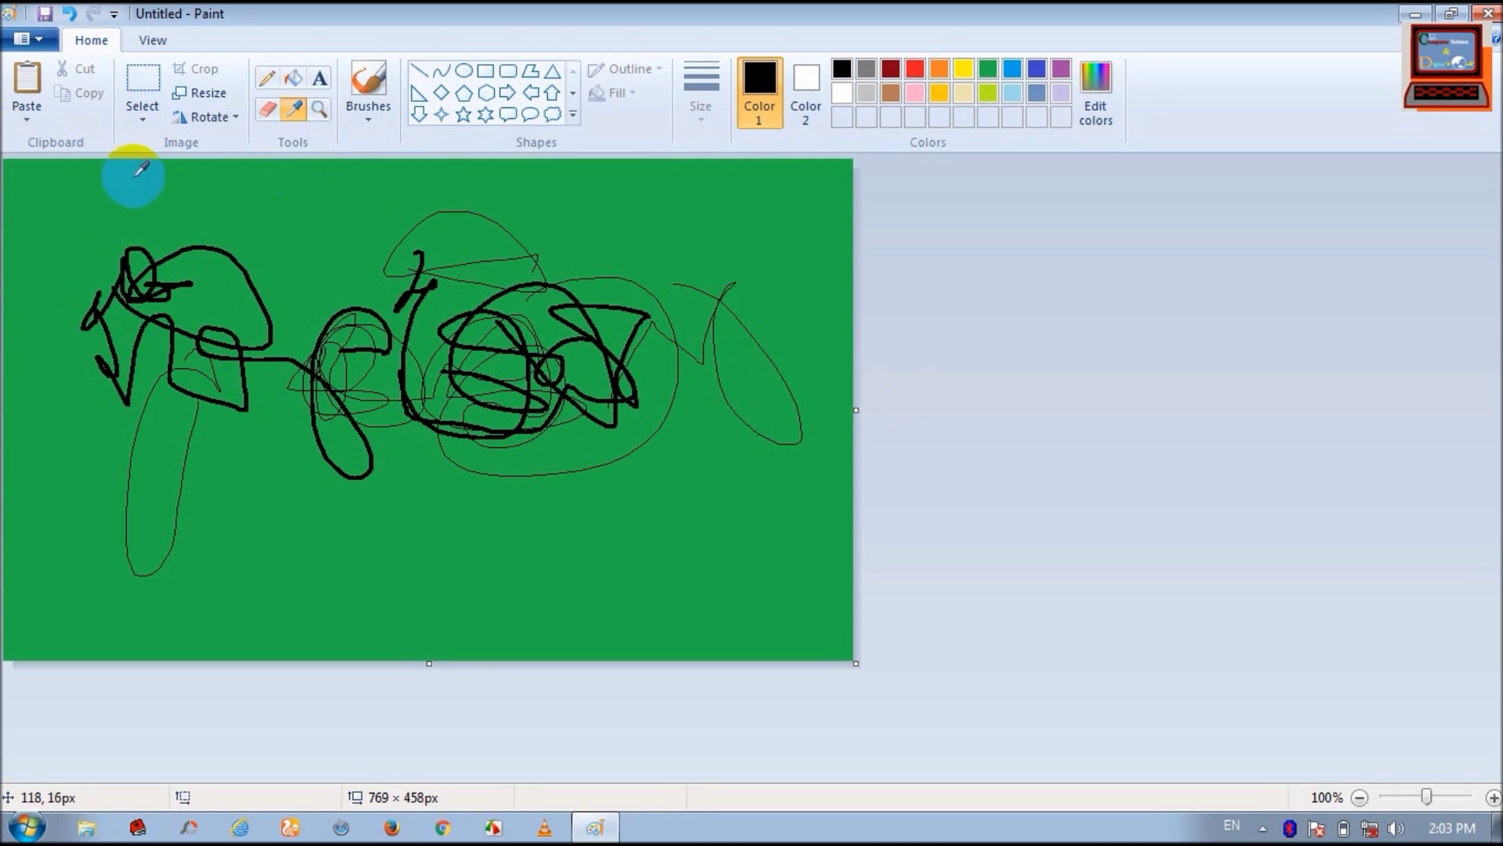
Step: Paste the picture file Untitled from the Downloads folder onto the canvas using Paste From
click(27, 115)
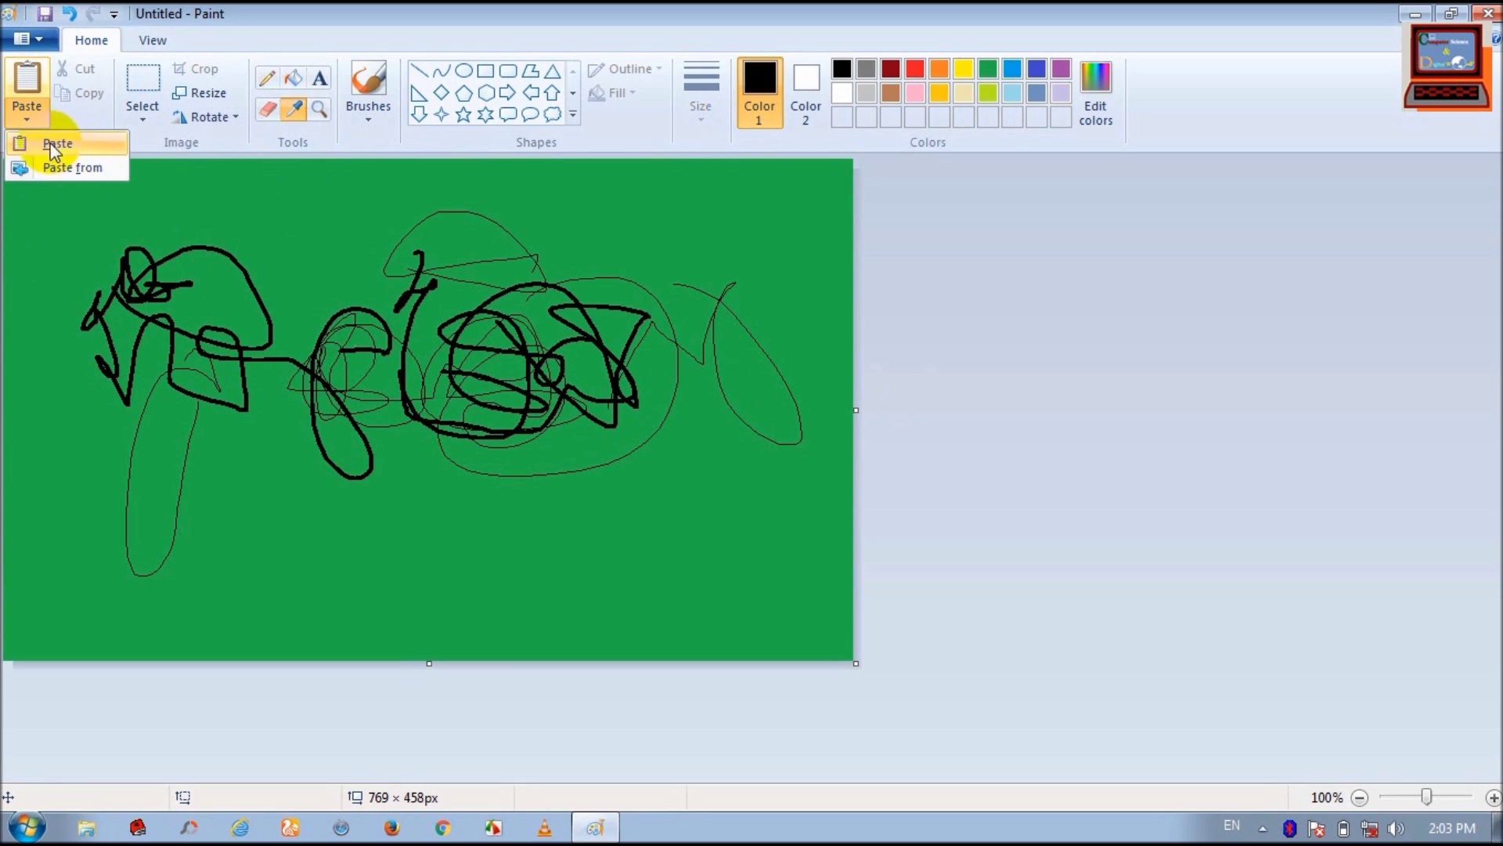
click(51, 171)
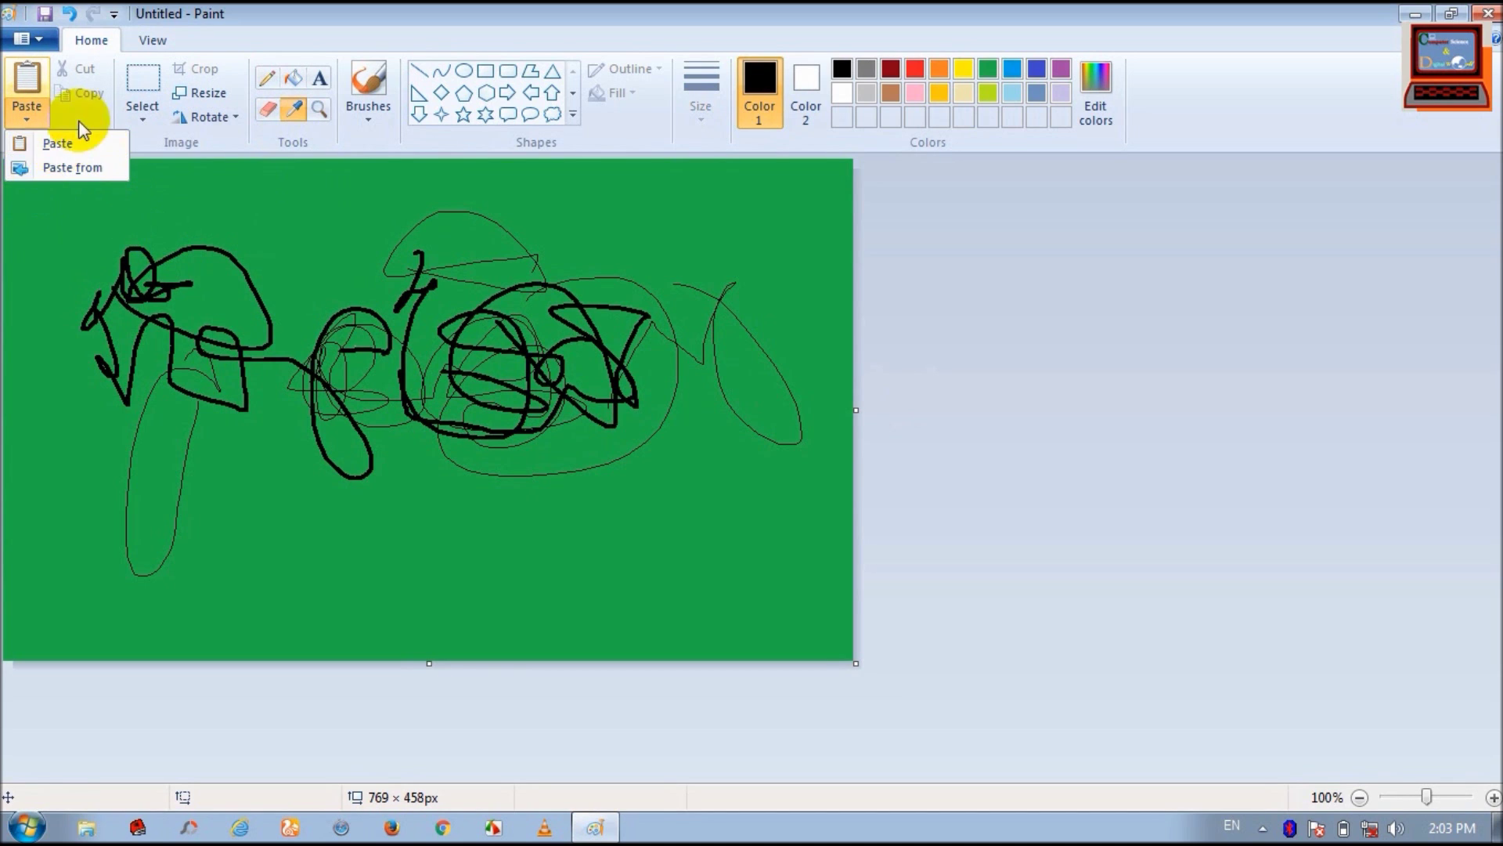
click(59, 168)
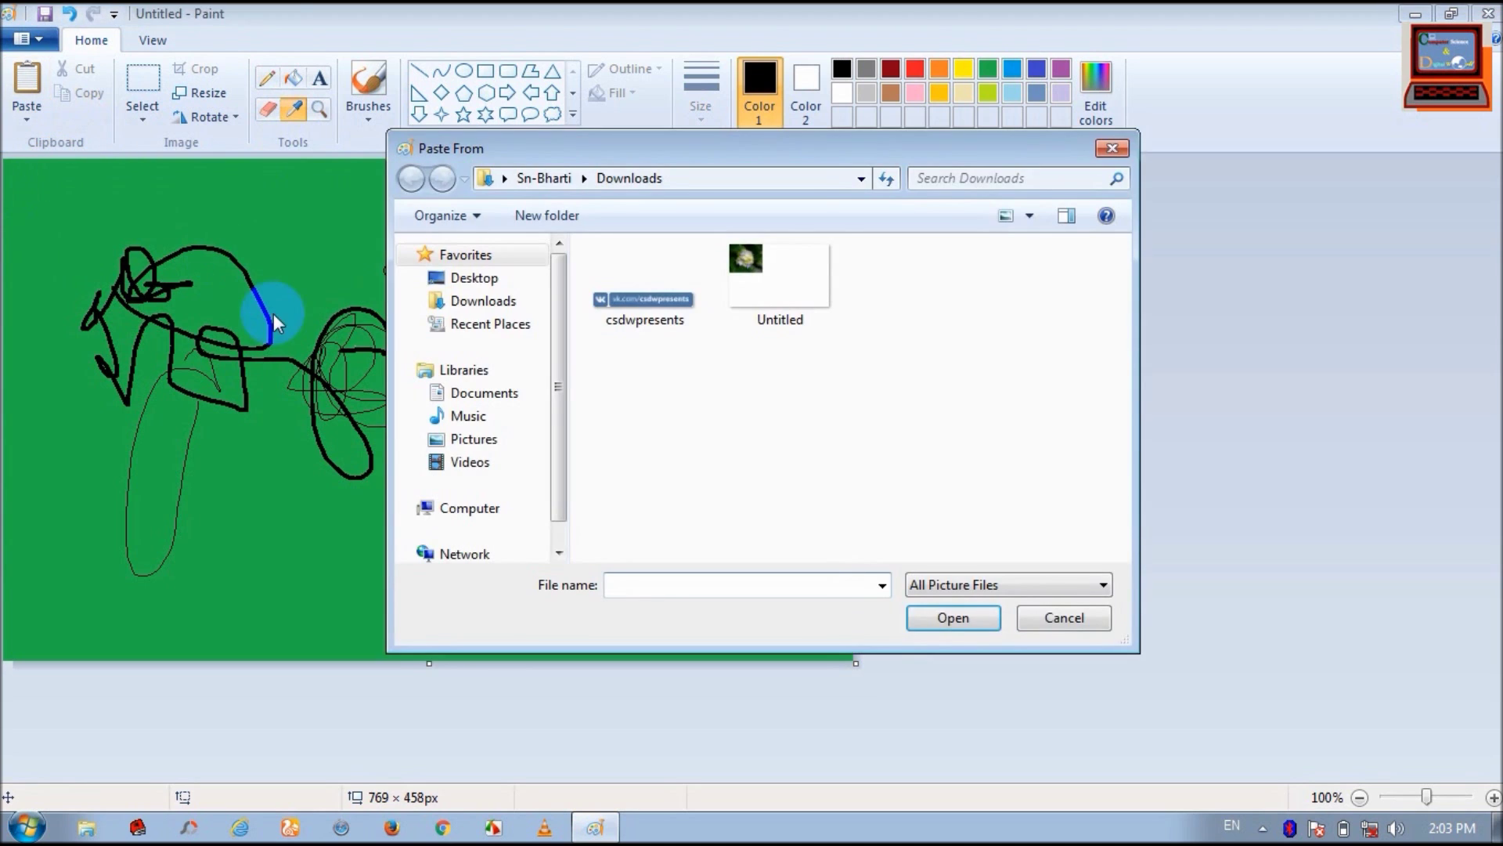
click(743, 288)
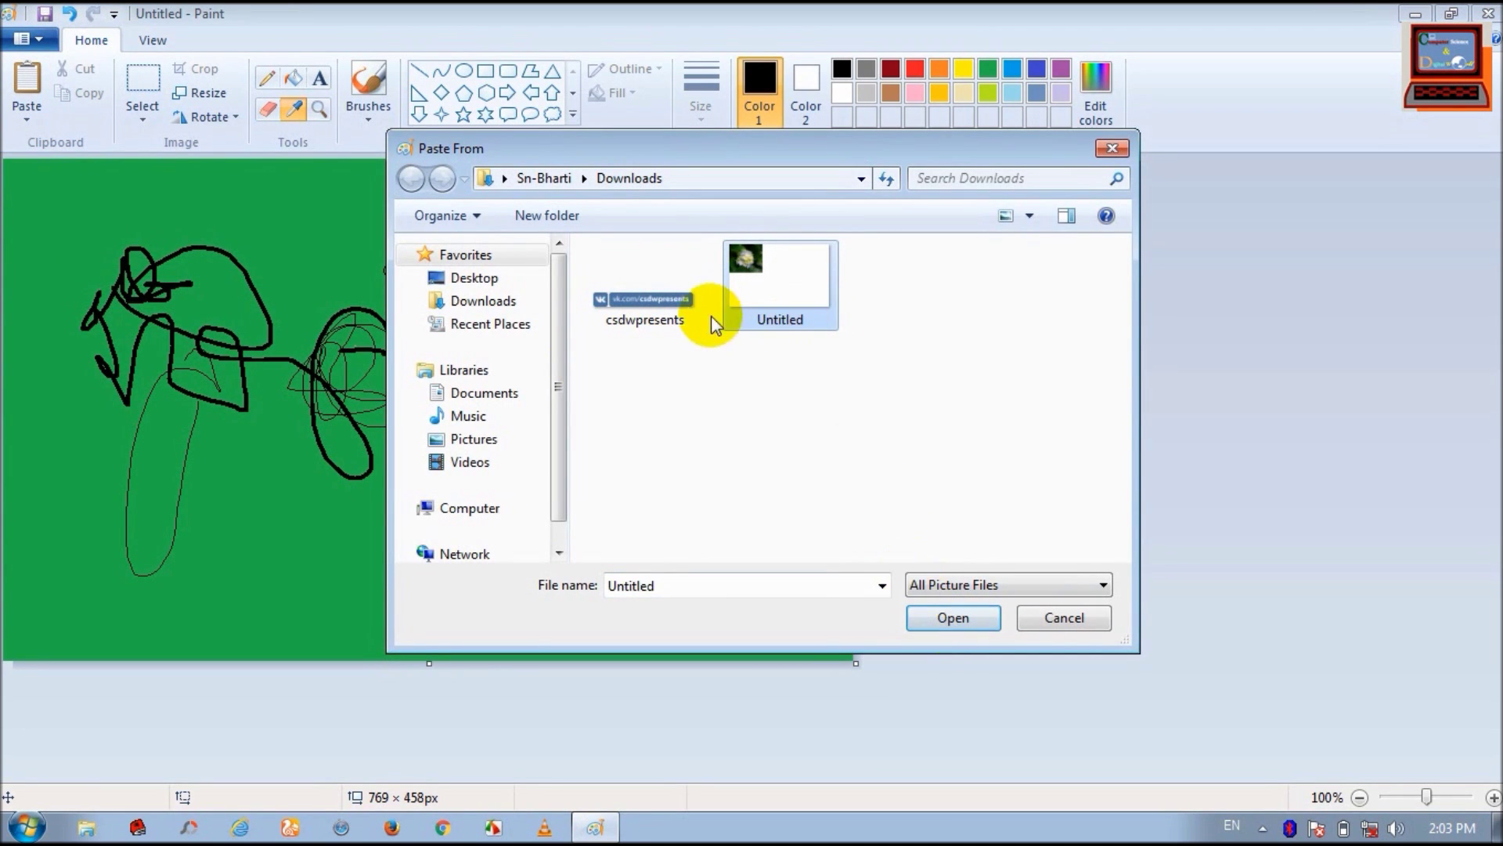
click(638, 294)
click(767, 278)
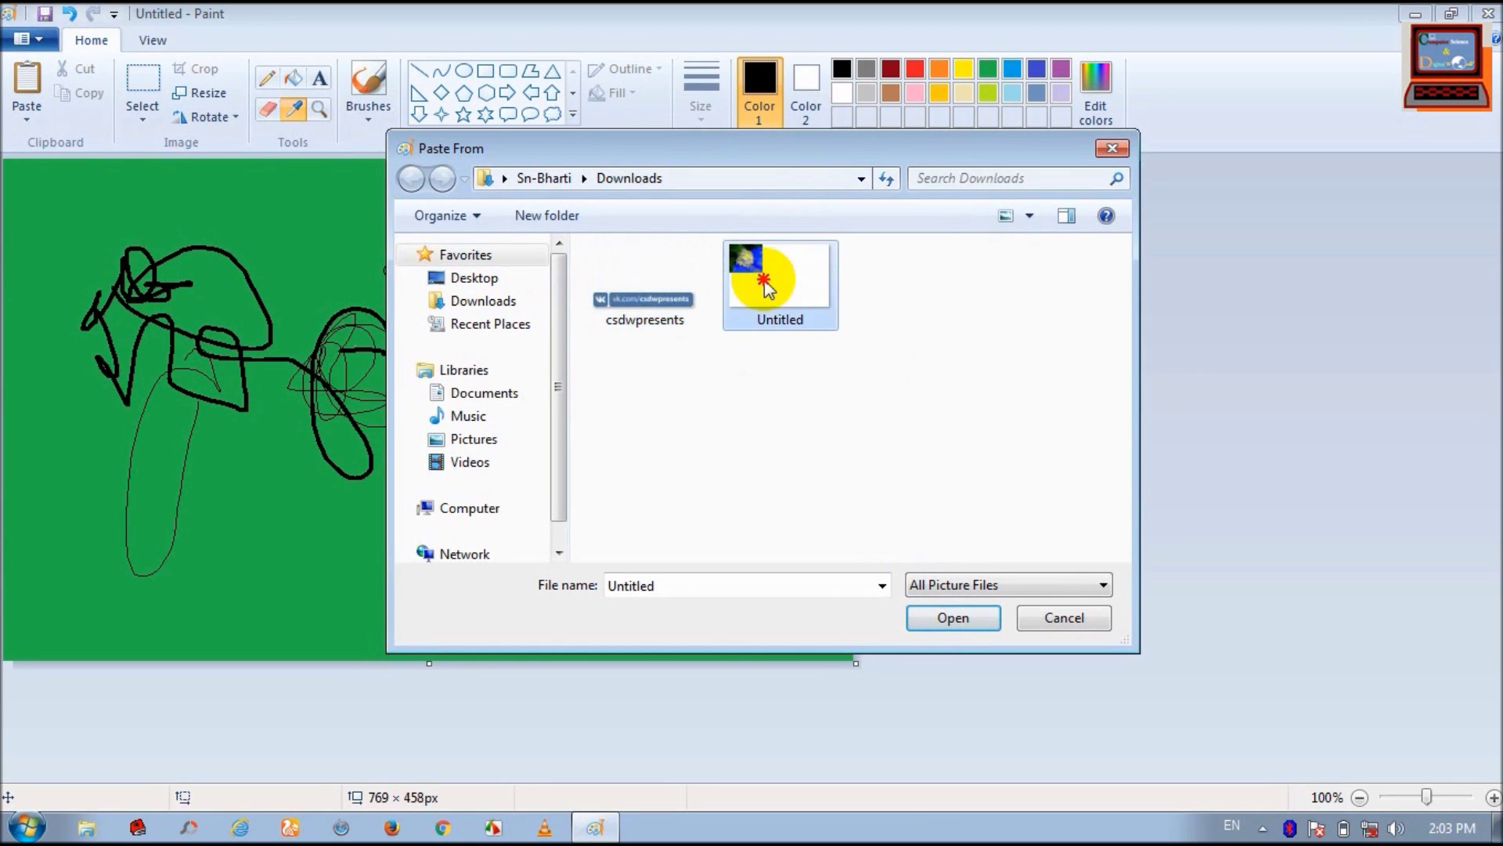
click(950, 618)
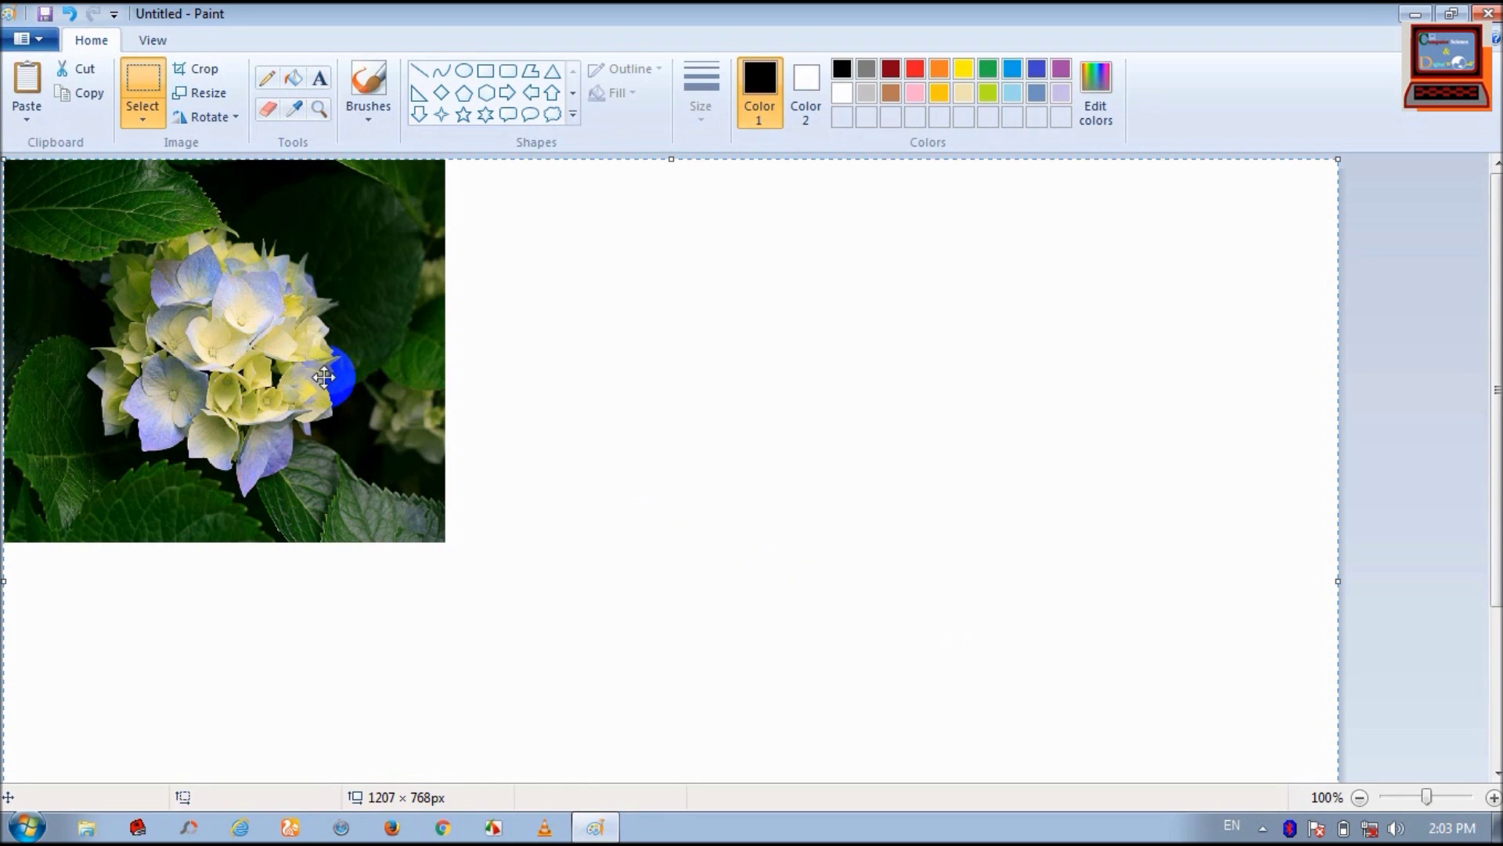
Step: Sample the cream color from a petal of the pasted flower picture as Color 1 with the Color picker
click(270, 79)
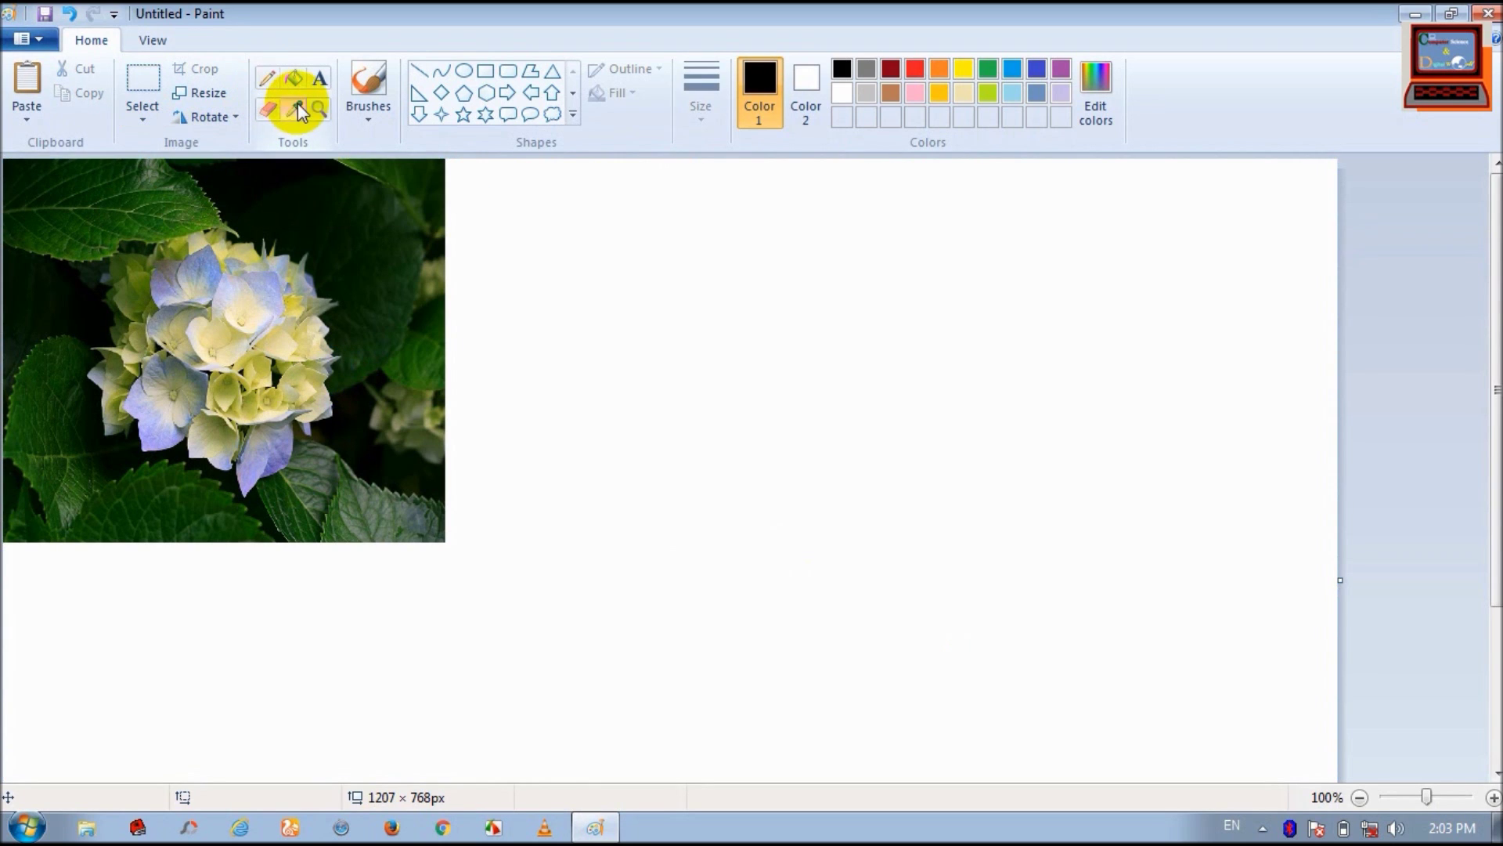
click(298, 110)
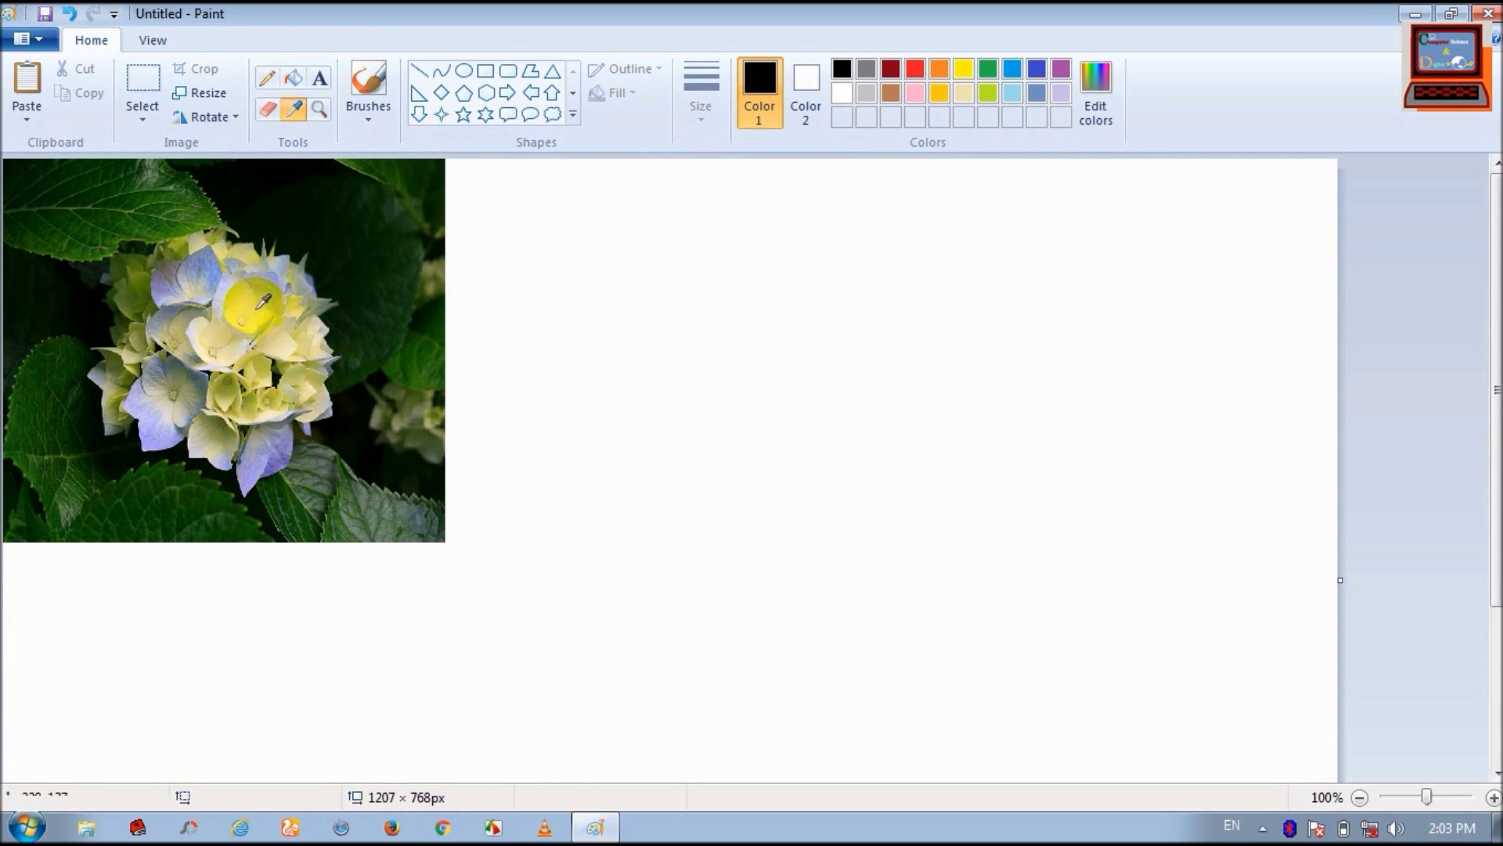
click(263, 310)
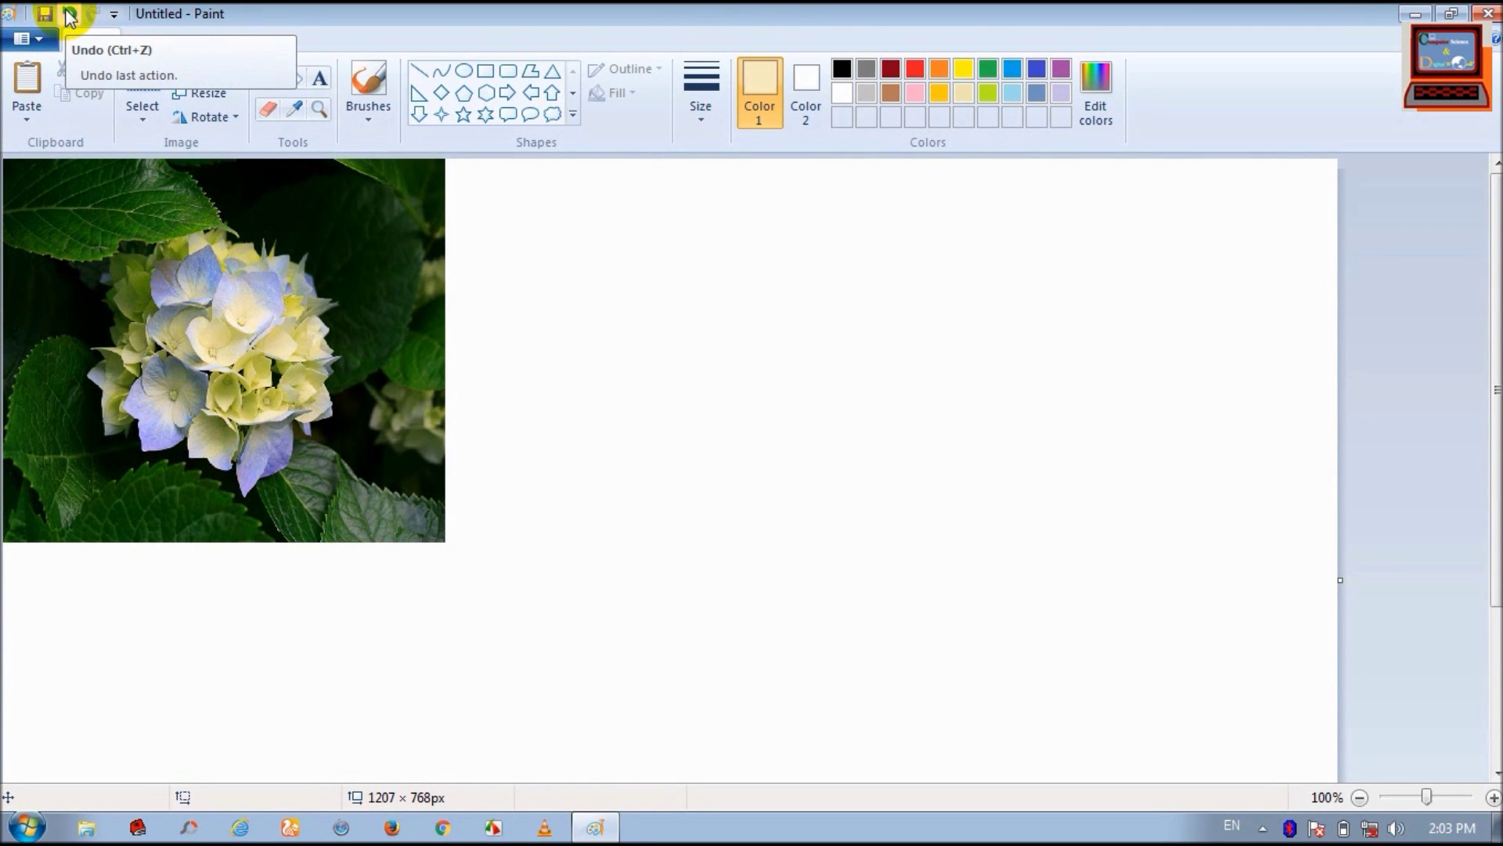
Step: Undo the picture paste and fill the green background around the scribbles with the sampled cream color
click(68, 14)
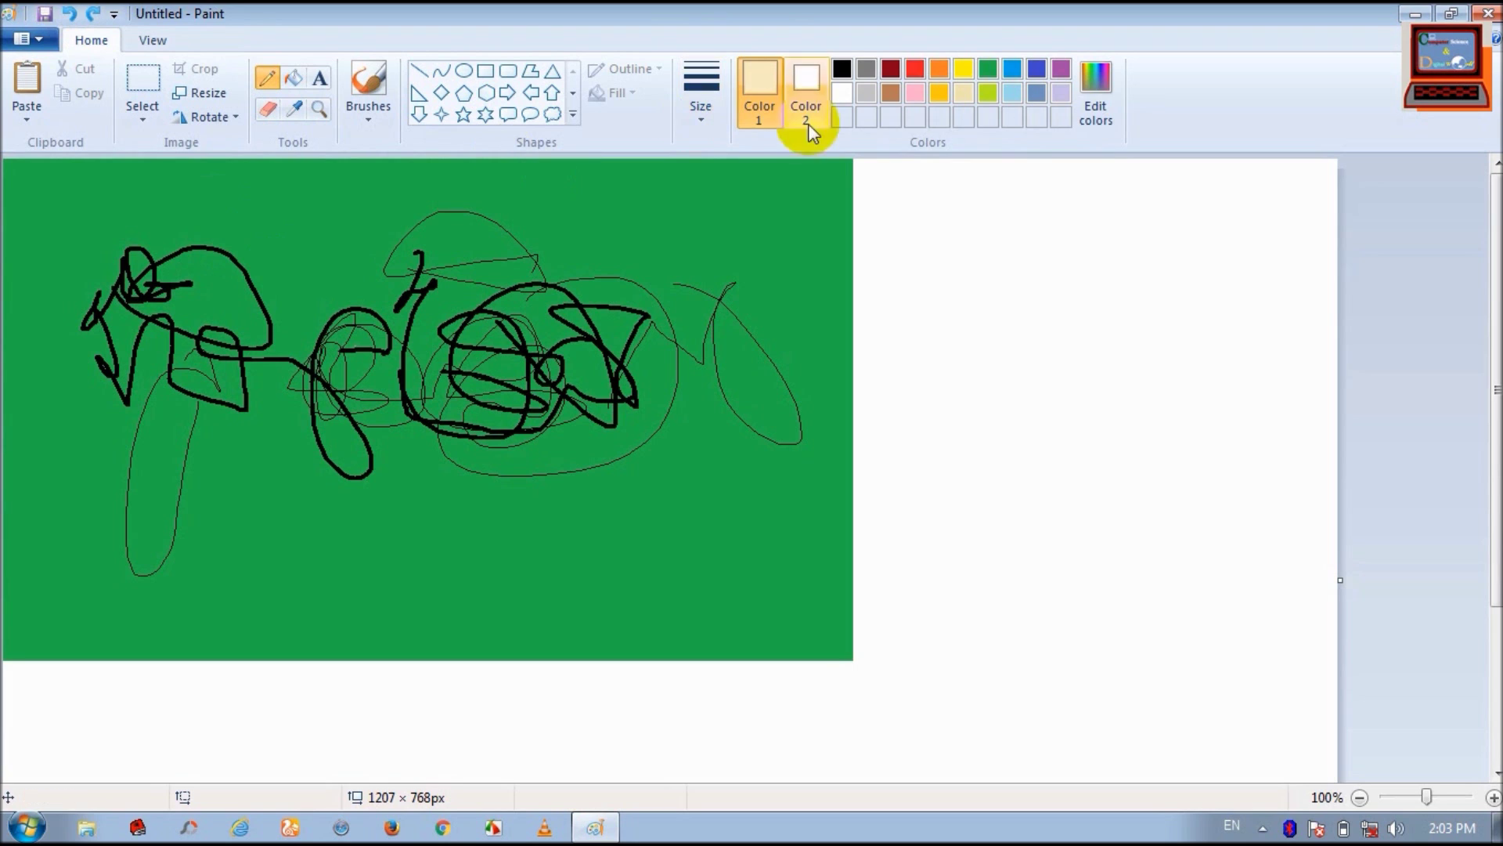
click(301, 82)
click(297, 269)
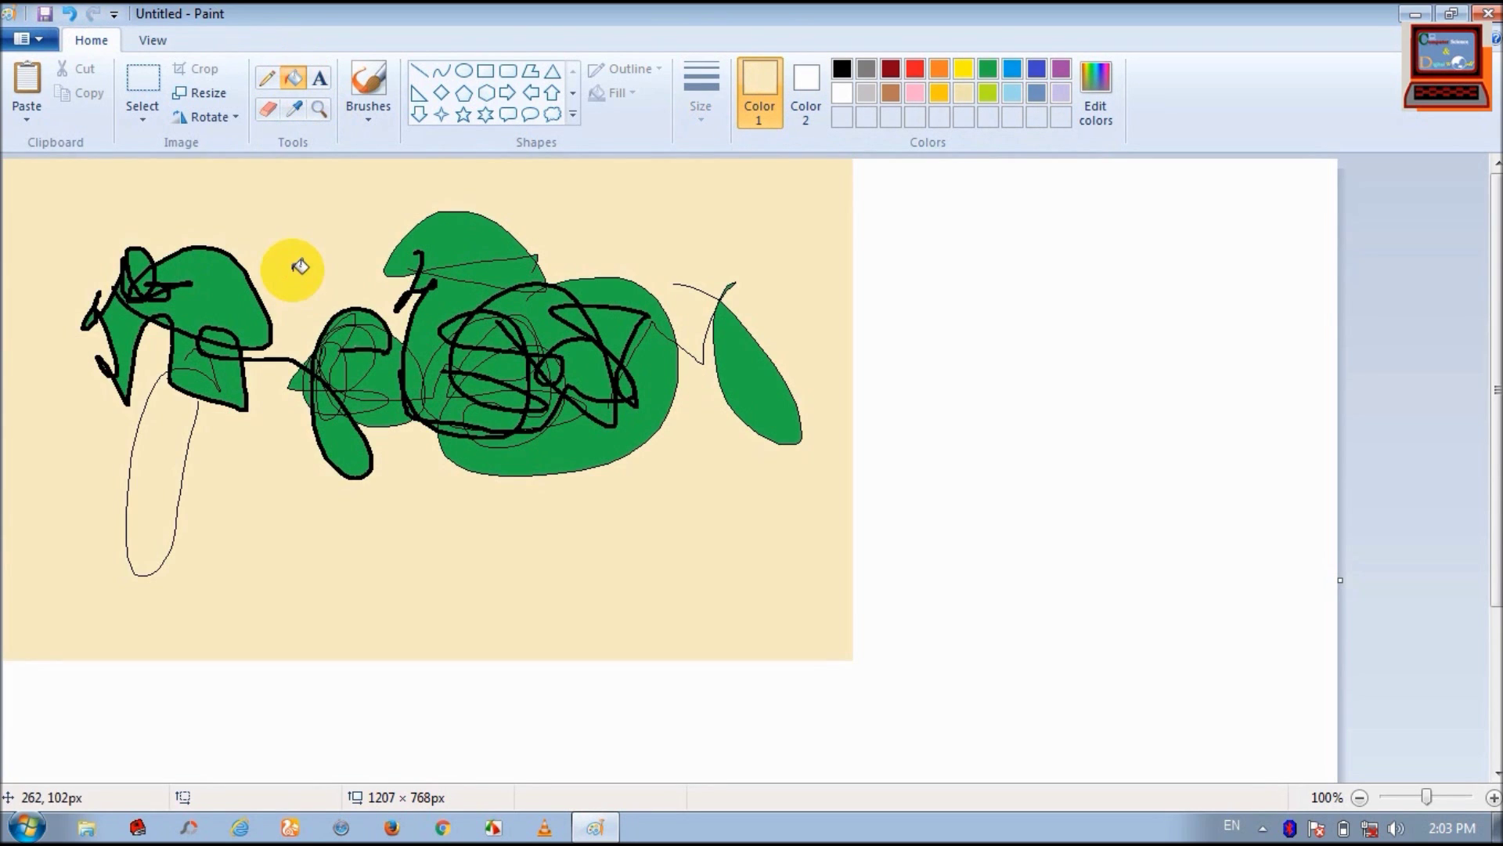
Step: Fill several enclosed green areas inside the middle scribbles with the same cream color
mouse_move(407, 317)
mouse_down()
mouse_move(419, 369)
mouse_move(465, 297)
mouse_up()
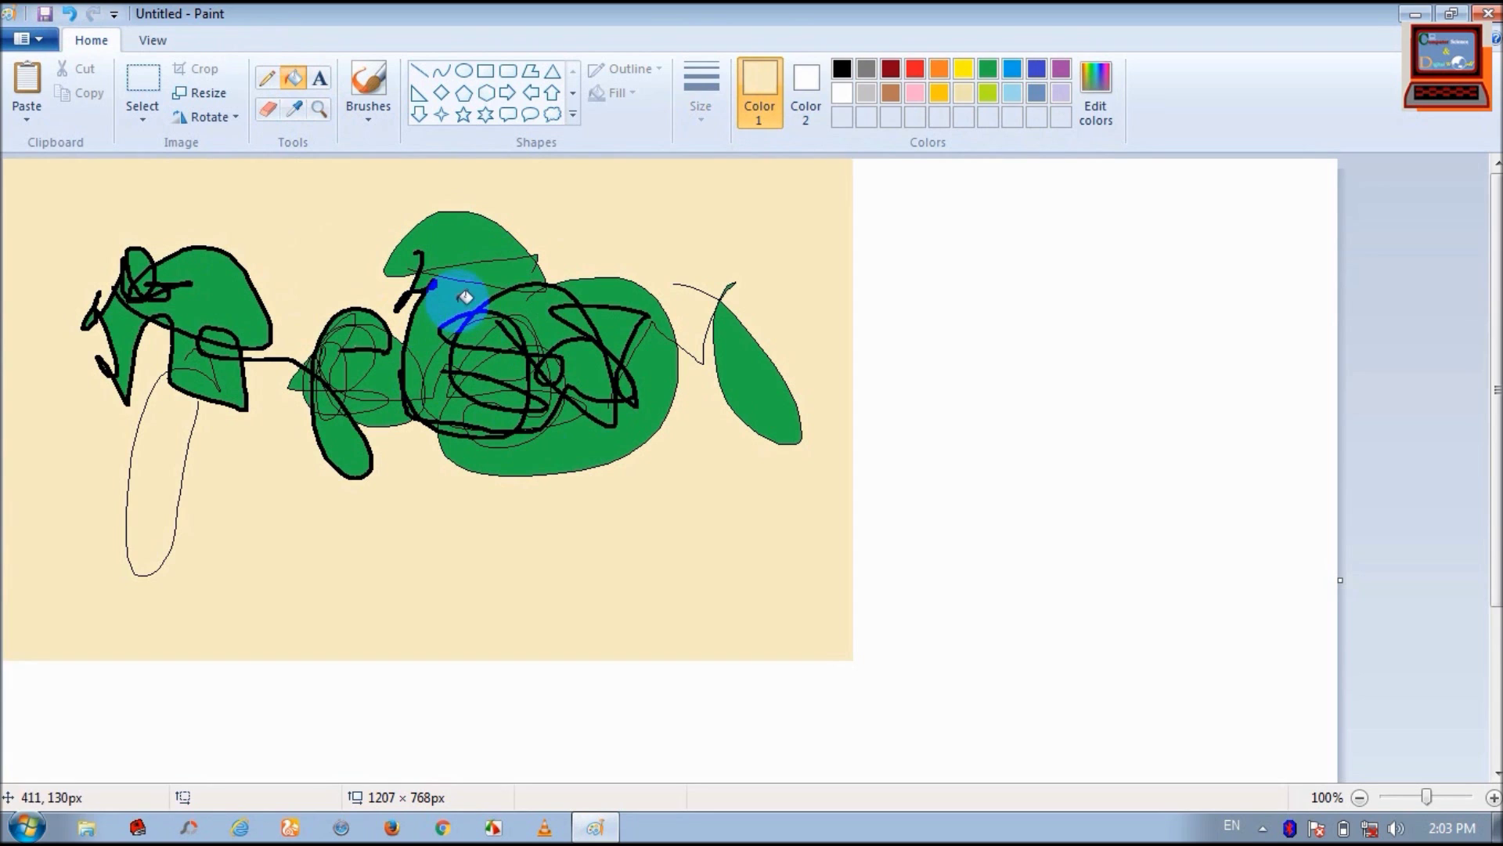
click(450, 245)
click(462, 295)
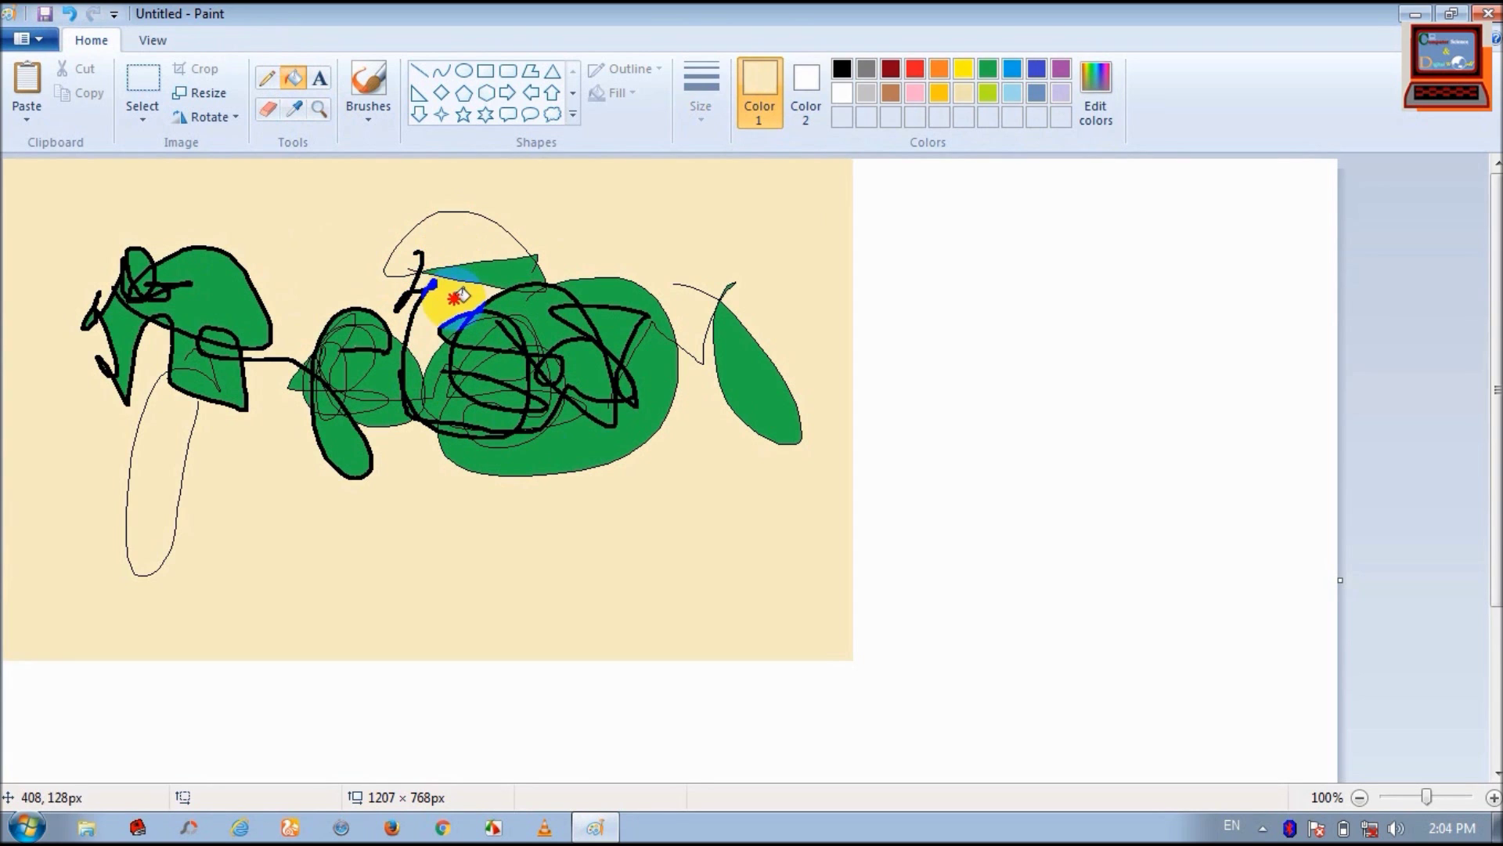
click(342, 365)
click(479, 359)
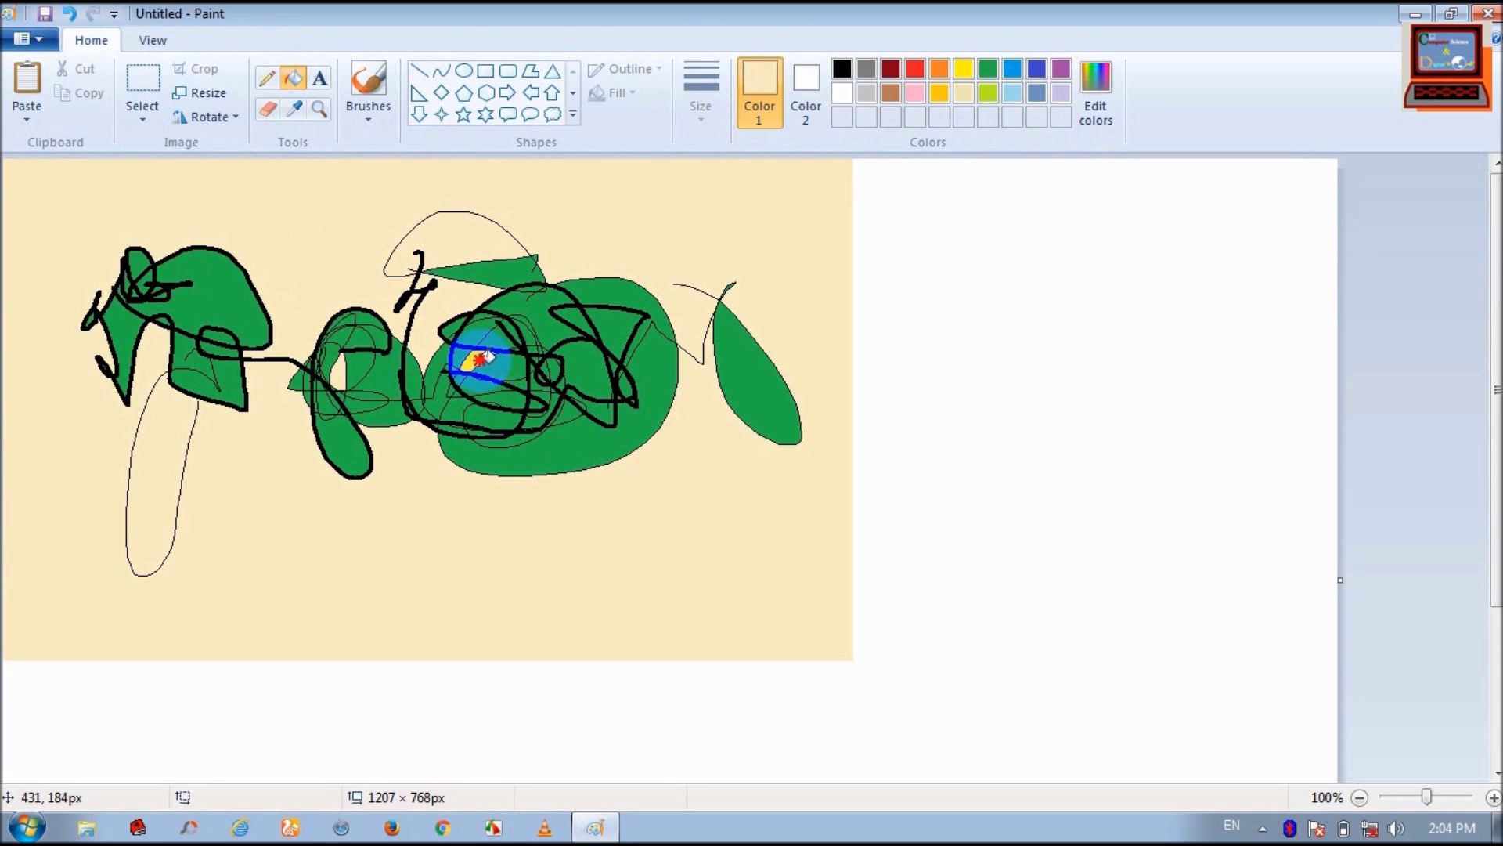
Step: Erase most of the leftmost green scribbled shape with back-and-forth Eraser strokes
click(267, 111)
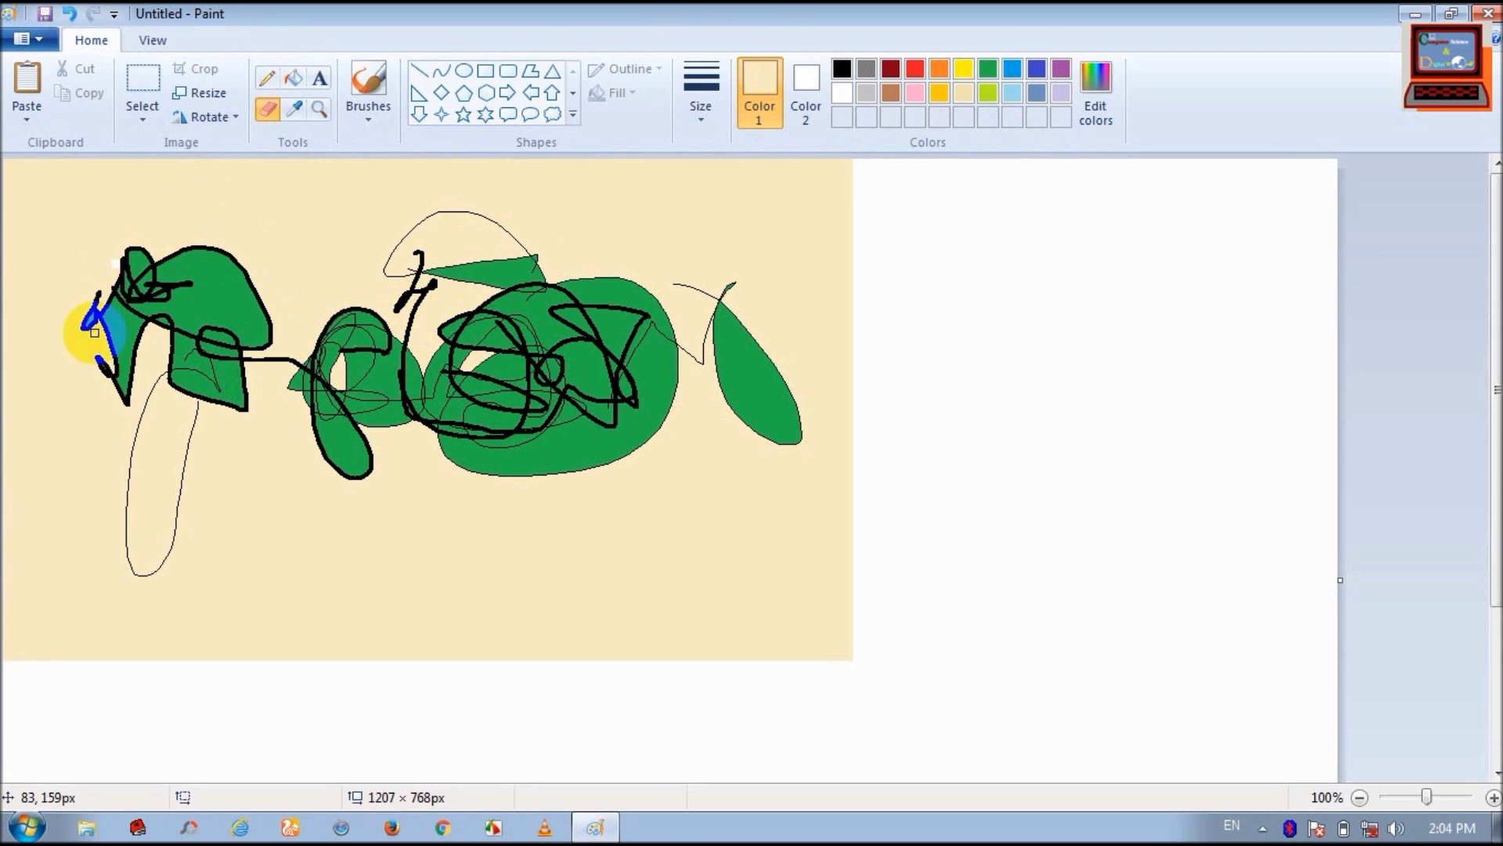
mouse_move(141, 251)
mouse_down()
mouse_move(233, 390)
mouse_move(150, 234)
mouse_move(162, 271)
mouse_move(131, 272)
mouse_move(156, 340)
mouse_move(102, 250)
mouse_move(162, 412)
mouse_move(85, 327)
mouse_move(90, 367)
mouse_move(108, 316)
mouse_move(197, 295)
mouse_move(123, 332)
mouse_move(201, 276)
mouse_move(145, 331)
mouse_move(185, 287)
mouse_move(109, 333)
mouse_move(85, 372)
mouse_move(160, 266)
mouse_move(138, 271)
mouse_move(135, 238)
mouse_move(193, 325)
mouse_move(151, 377)
mouse_move(231, 294)
mouse_move(263, 343)
mouse_move(193, 336)
mouse_up()
Step: Select a rectangular area of about 262 × 178 px over the middle scribbles and move it down and left across the drawing
click(140, 121)
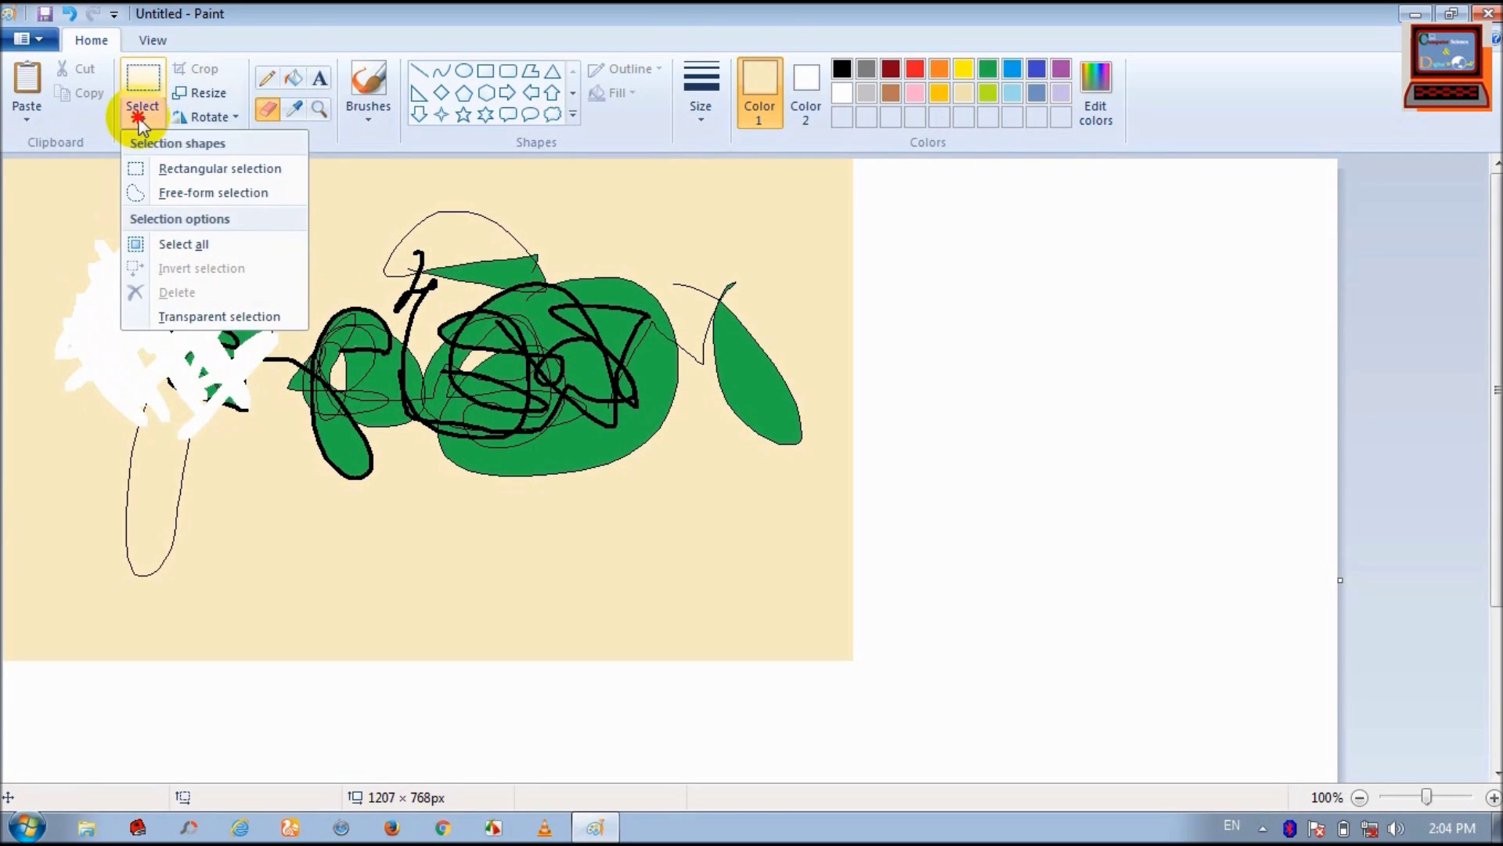
click(174, 167)
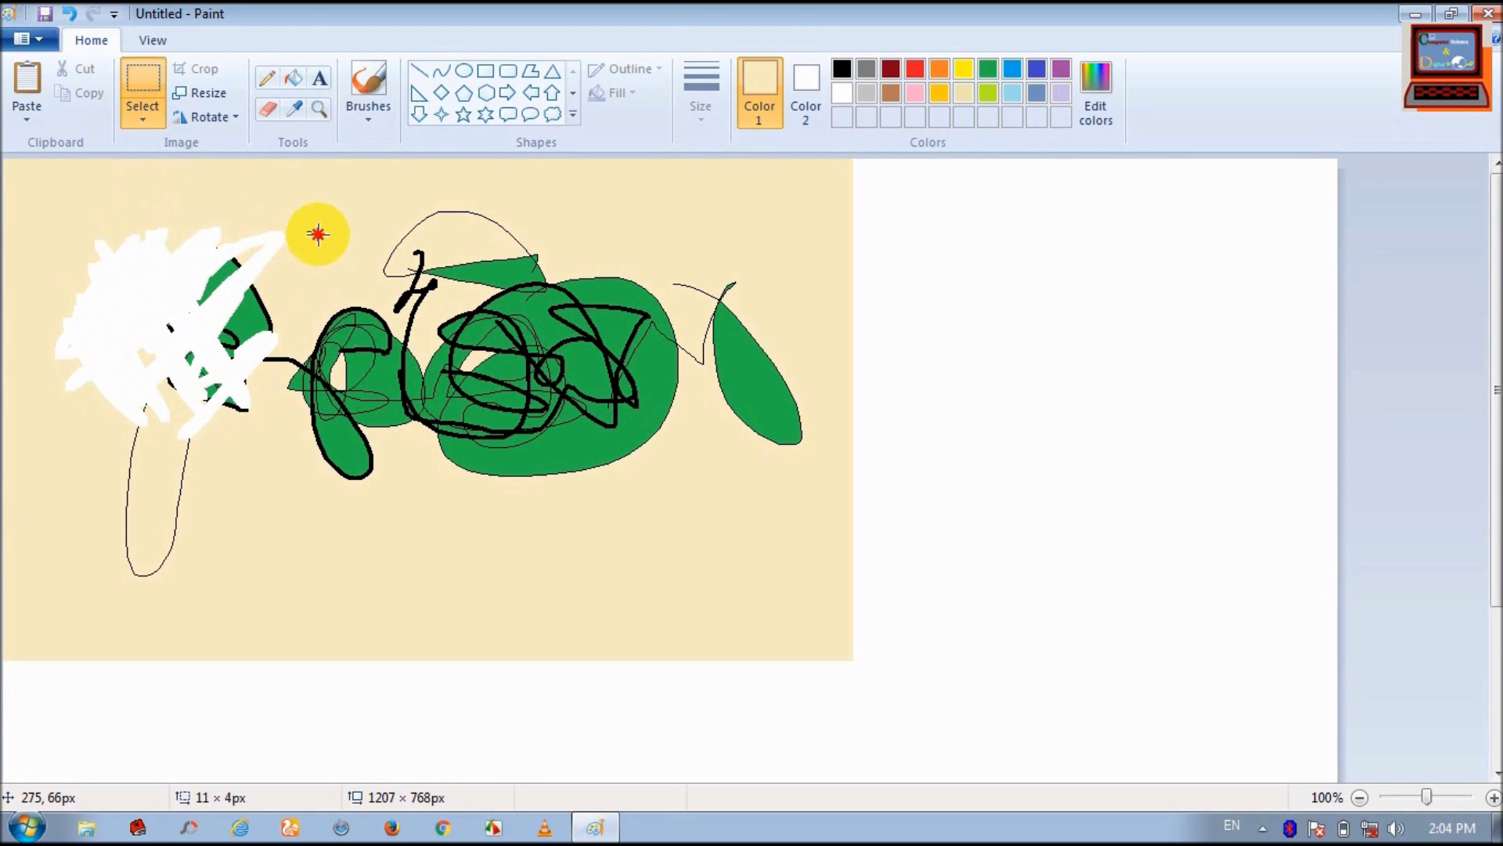
drag(308, 231, 584, 419)
mouse_move(476, 324)
mouse_down()
mouse_move(614, 493)
mouse_move(262, 465)
mouse_move(237, 486)
mouse_move(208, 375)
mouse_move(148, 426)
mouse_move(159, 392)
mouse_move(175, 392)
mouse_move(394, 532)
mouse_move(263, 426)
mouse_up()
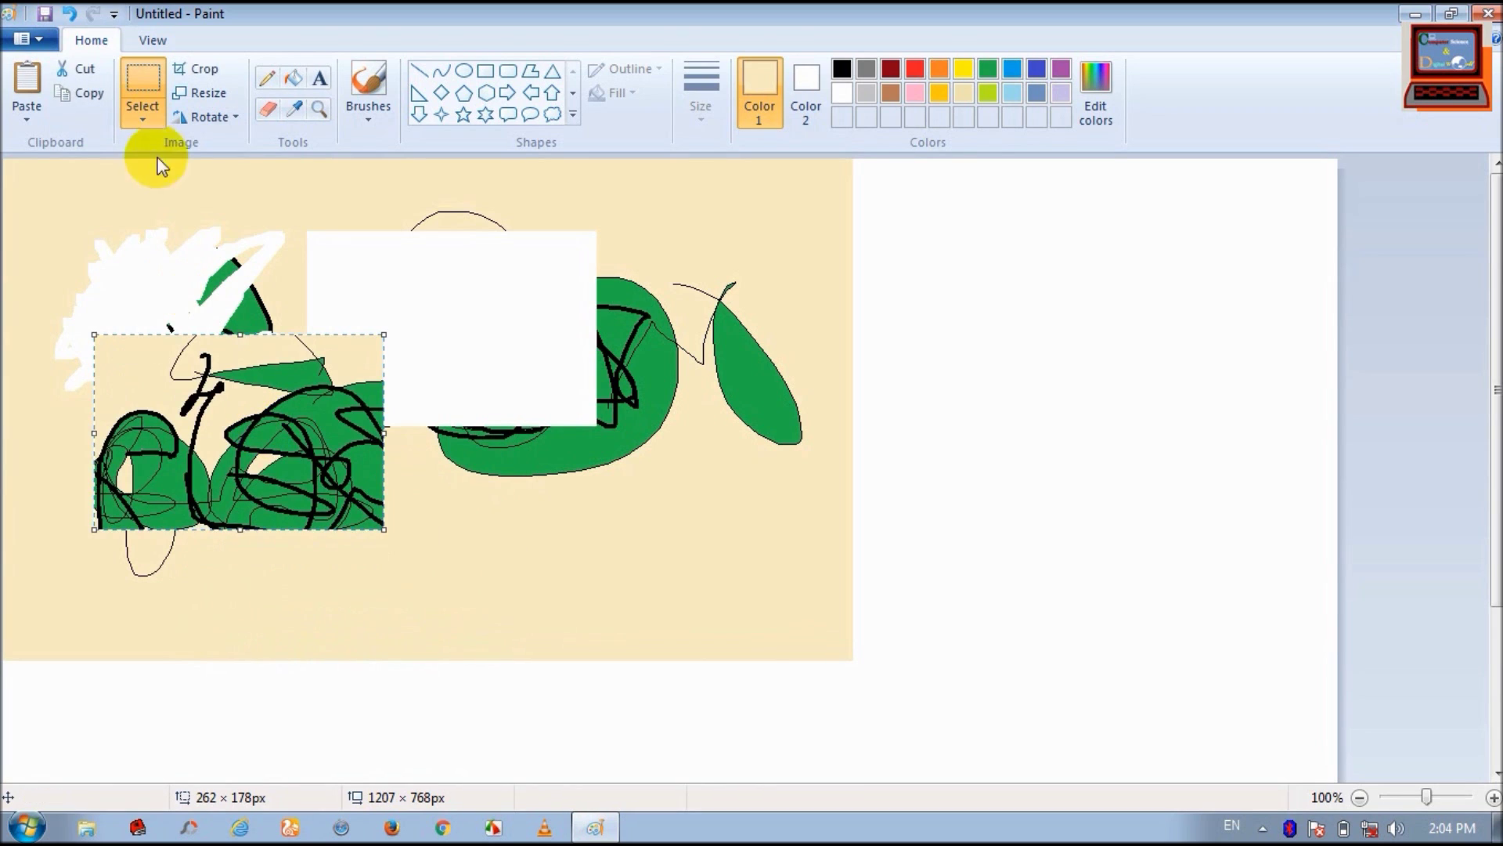
Step: Switch to free-form selection and start outlining the green leaf shape at the right end of the drawing
click(144, 119)
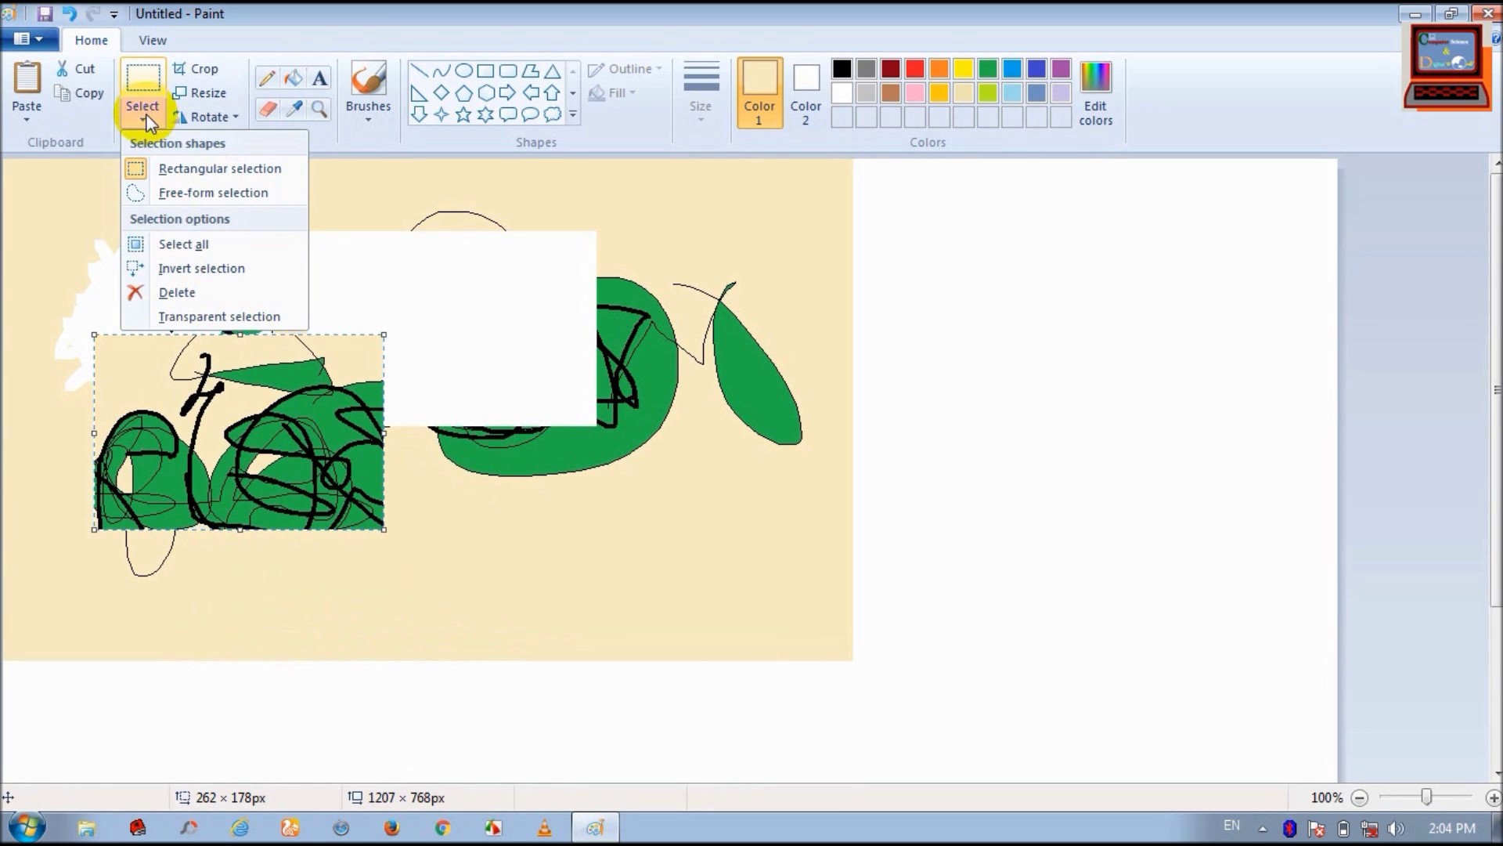
click(196, 193)
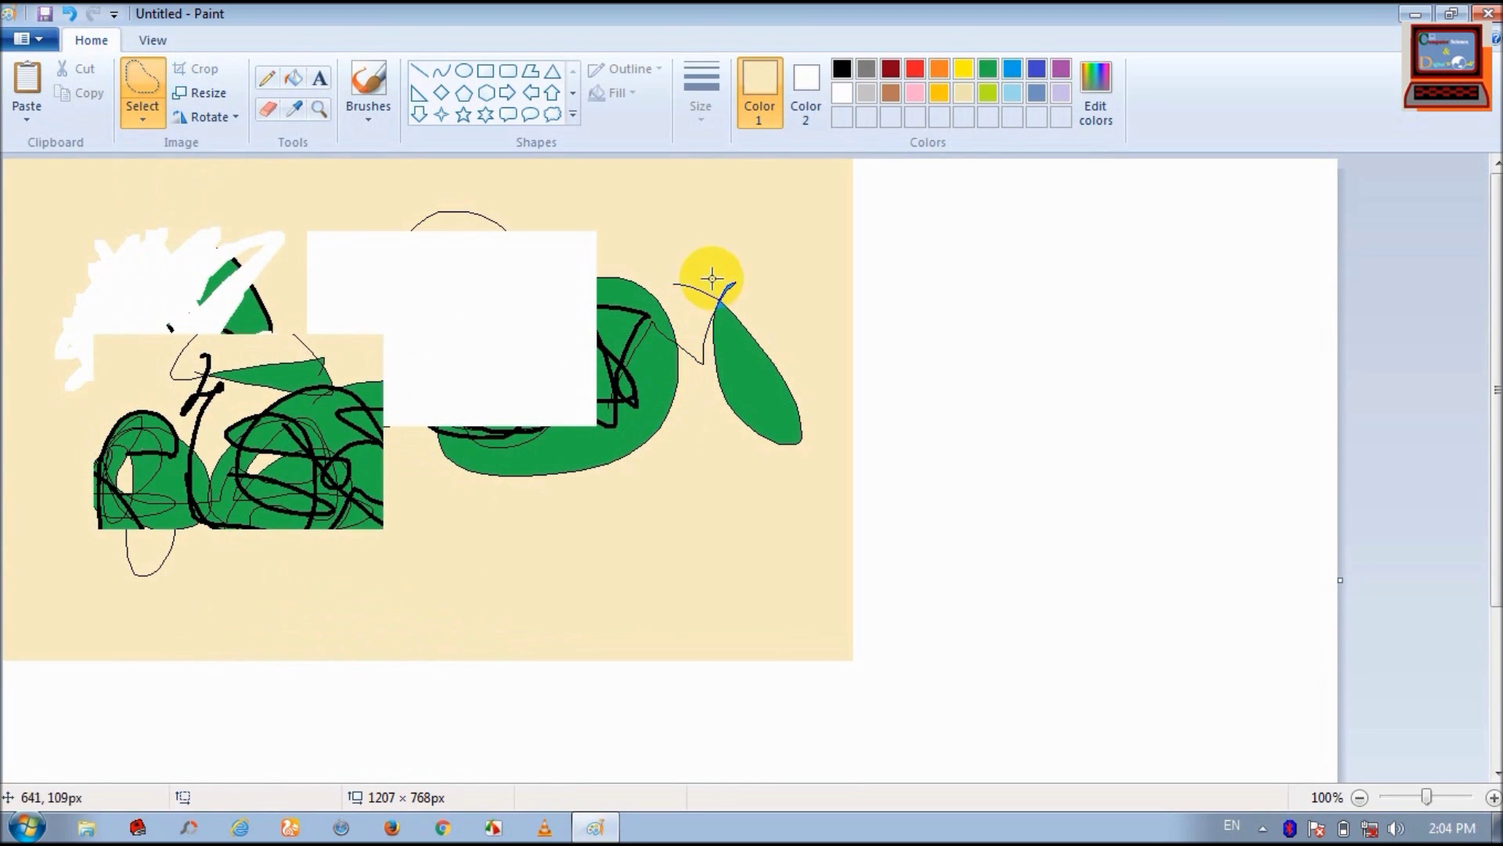
click(336, 497)
click(712, 297)
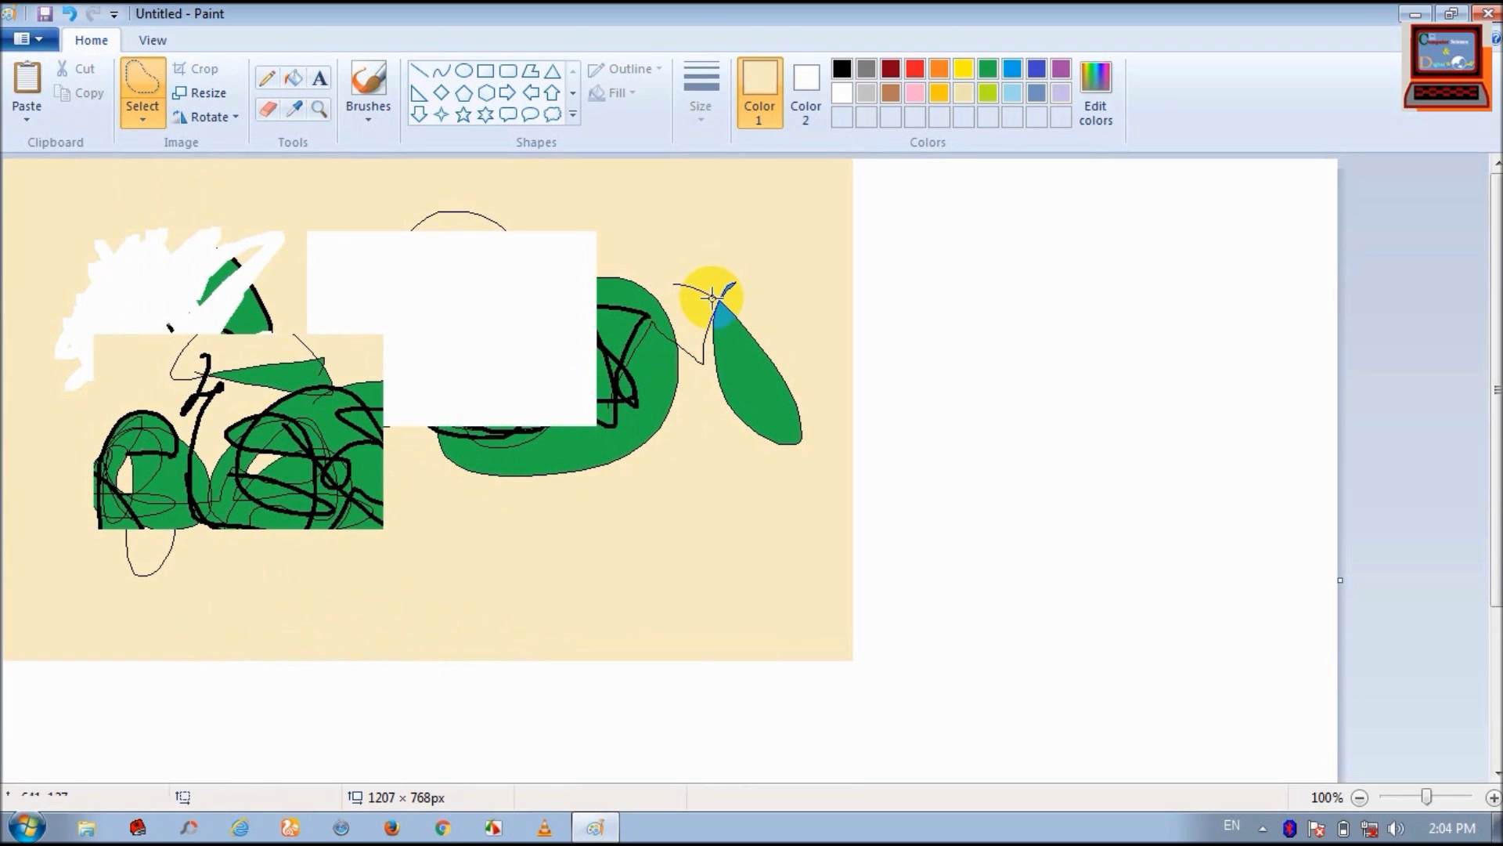